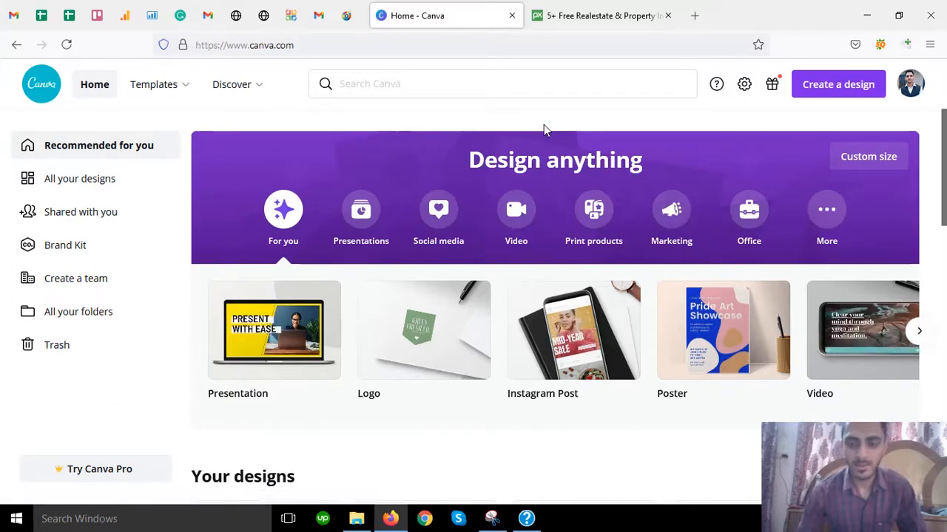
- Search the available design types for "info" and for "image"
mouse_move(158, 100)
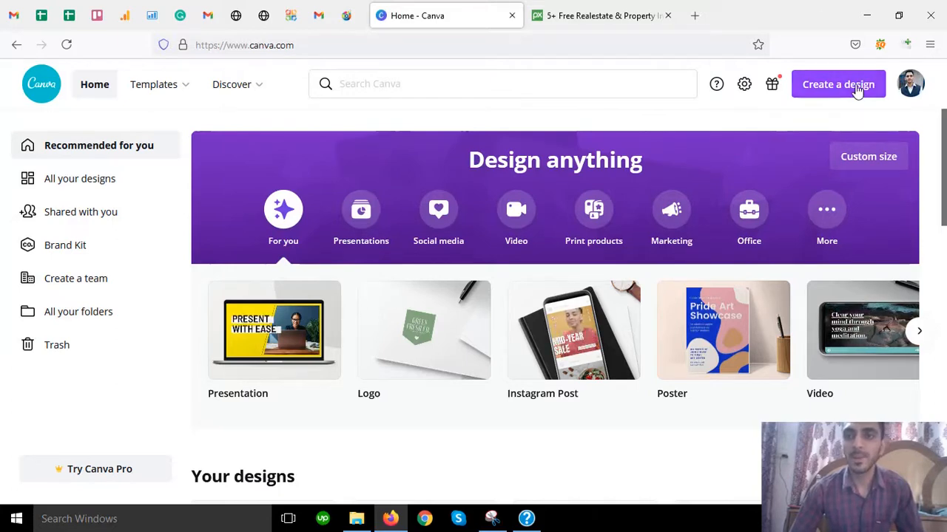
left_click(858, 86)
type("info")
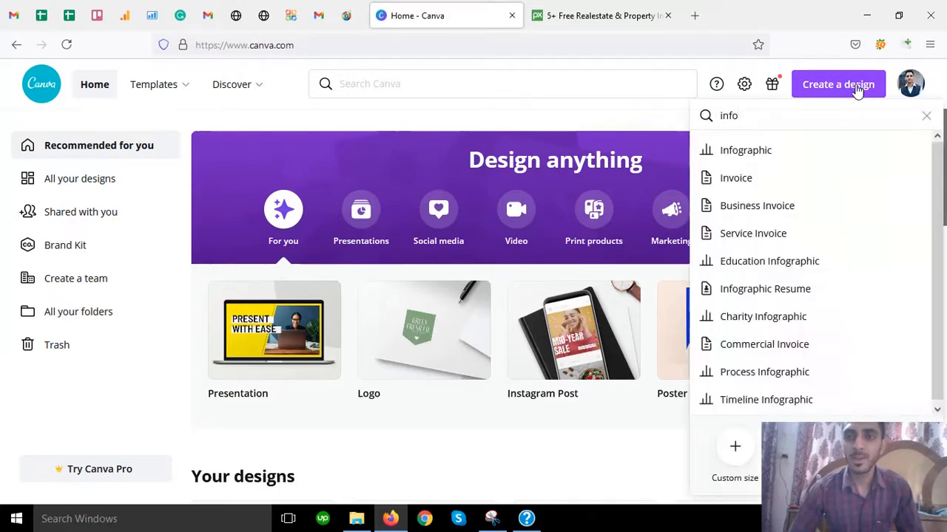
left_click(926, 117)
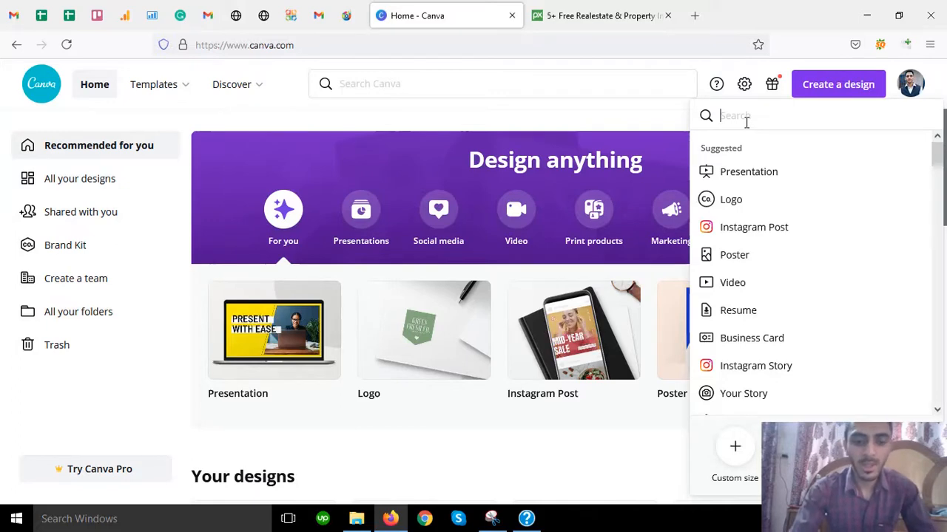
type("image")
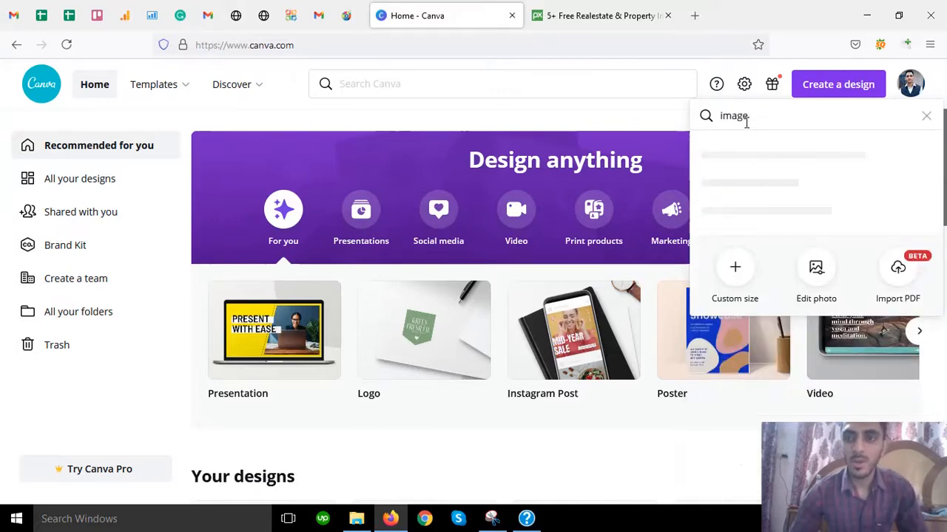
- Search the design types for "post" and create a new Facebook Post design
left_click(926, 116)
type("post")
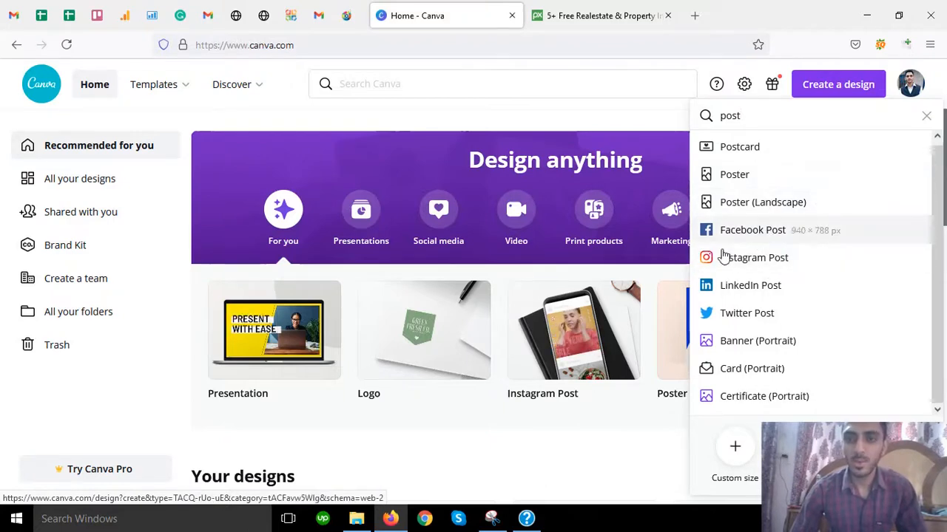
left_click(758, 233)
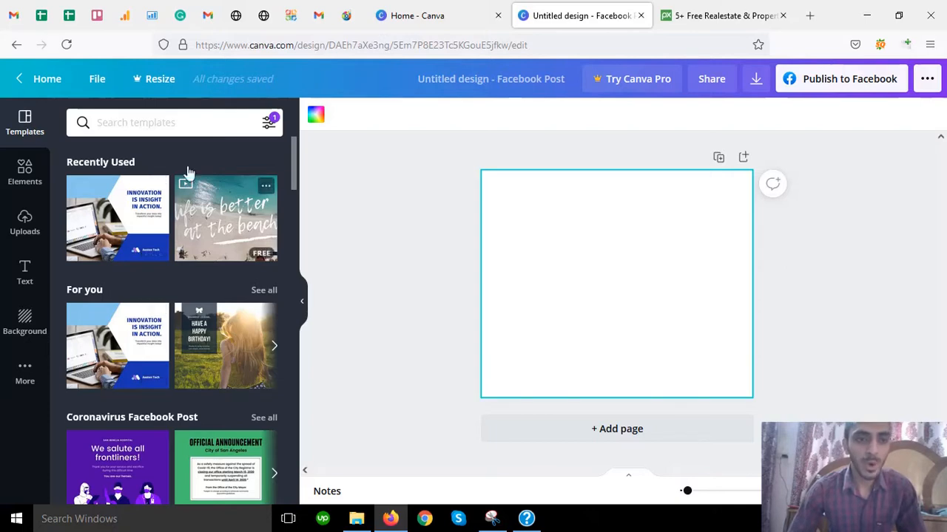
- Apply the recently used "Innovation is insight in action" laptop template to the blank page
left_click(113, 209)
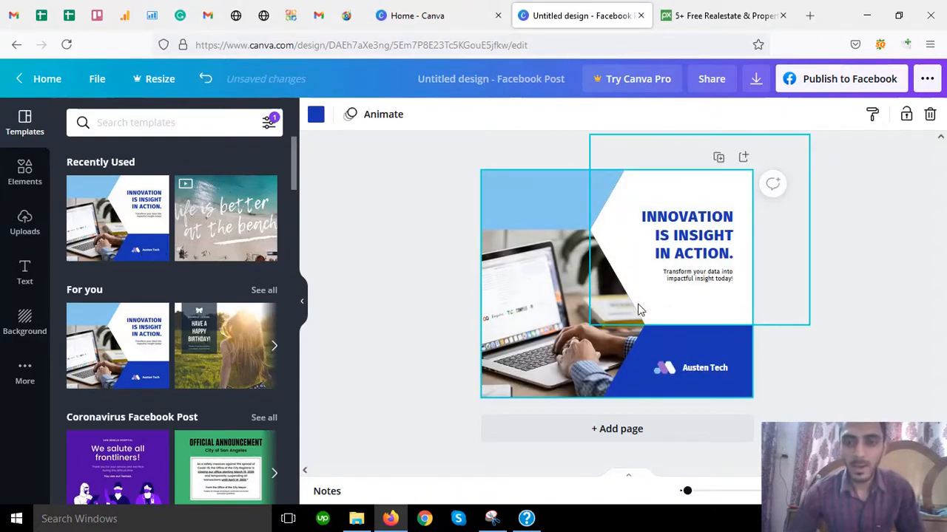
left_click(851, 279)
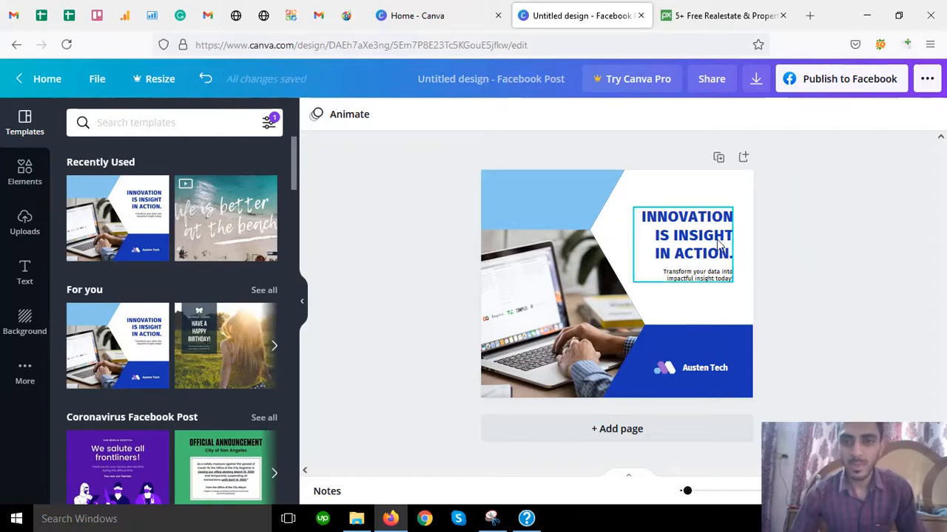
left_click(719, 246)
left_click(802, 264)
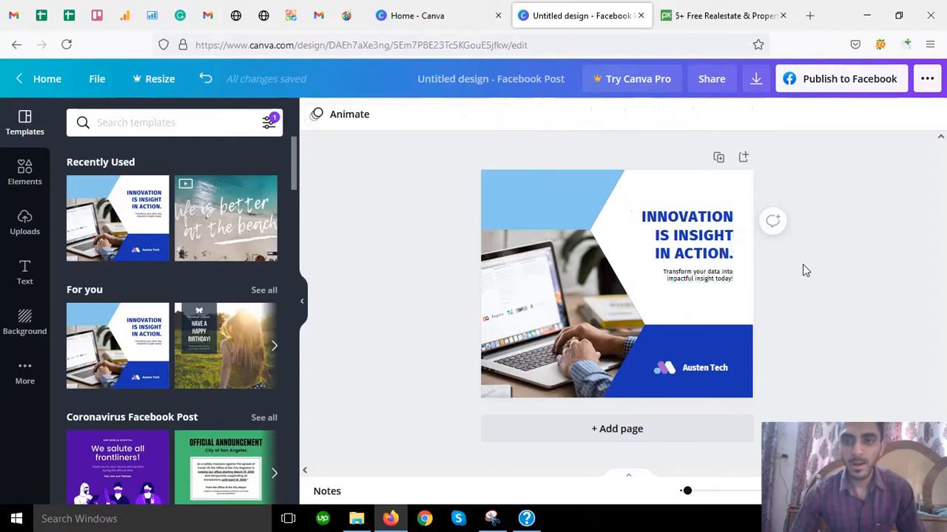
- Replace the template's heading text with "REAL ESTATE SERVICES"
double_click(710, 252)
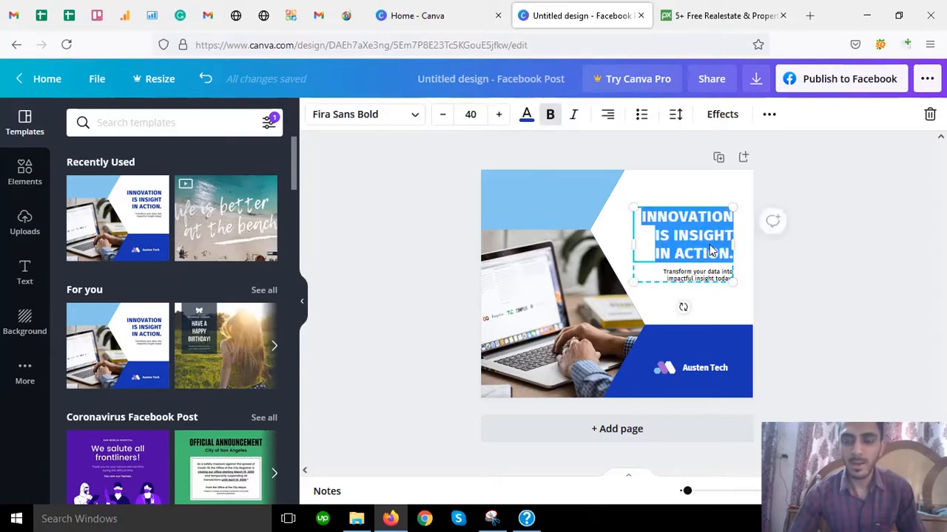
key("BackSpace")
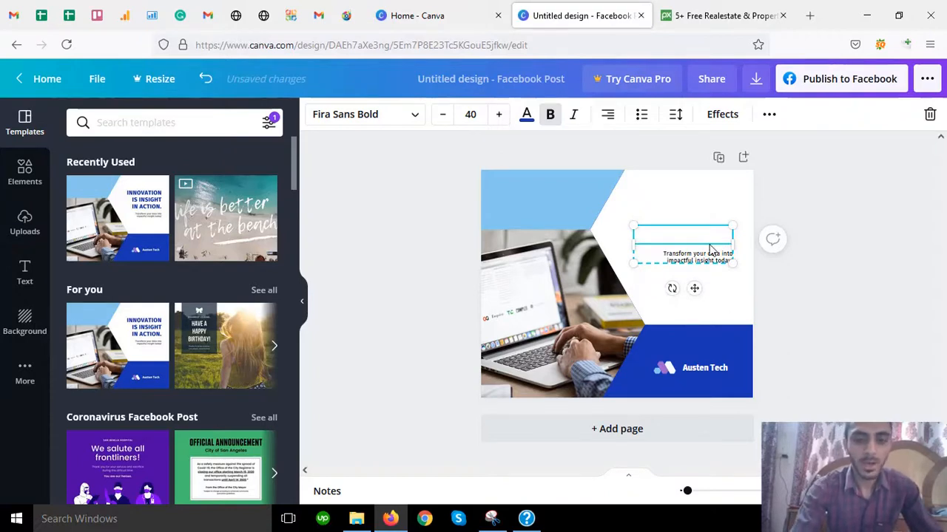
type("REAL")
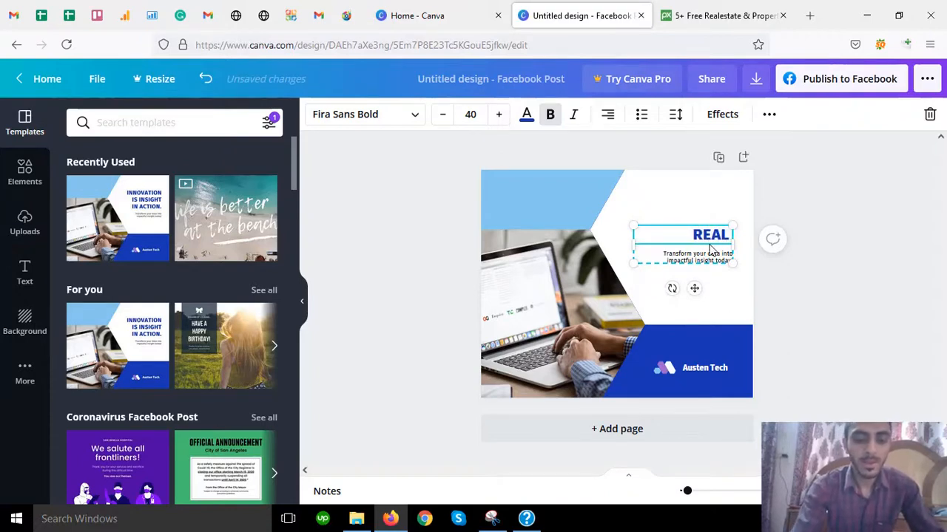
type(" ESTATE SER")
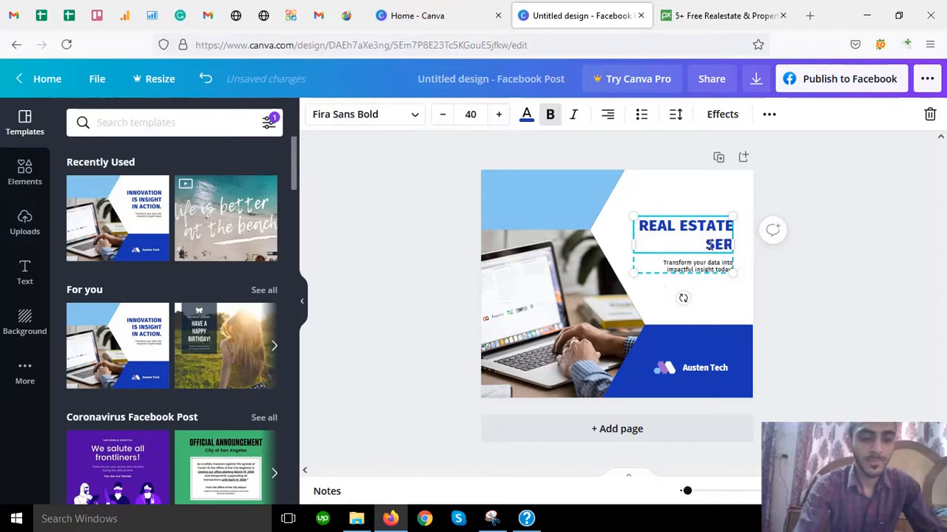
type("VICES")
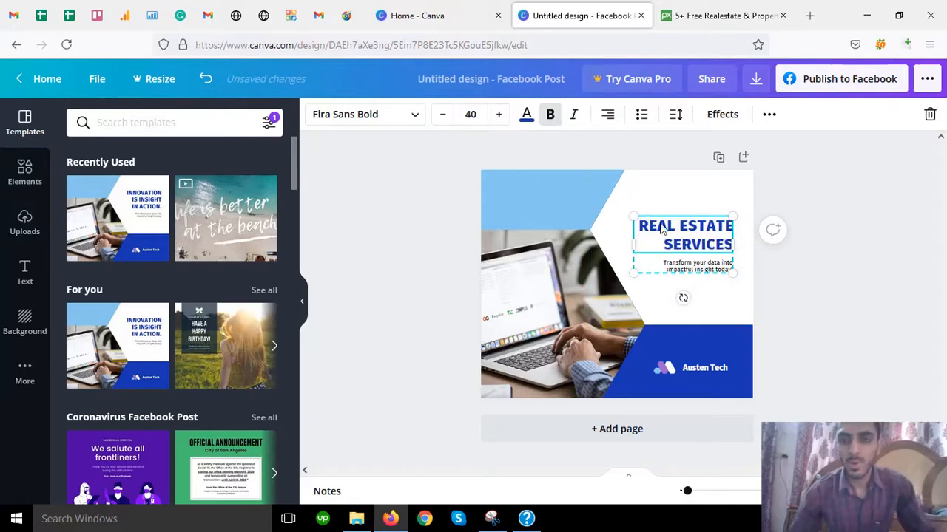
left_click(860, 254)
- Delete the small subtitle "Transform your data into impactful insight today!" below the heading
left_click(715, 266)
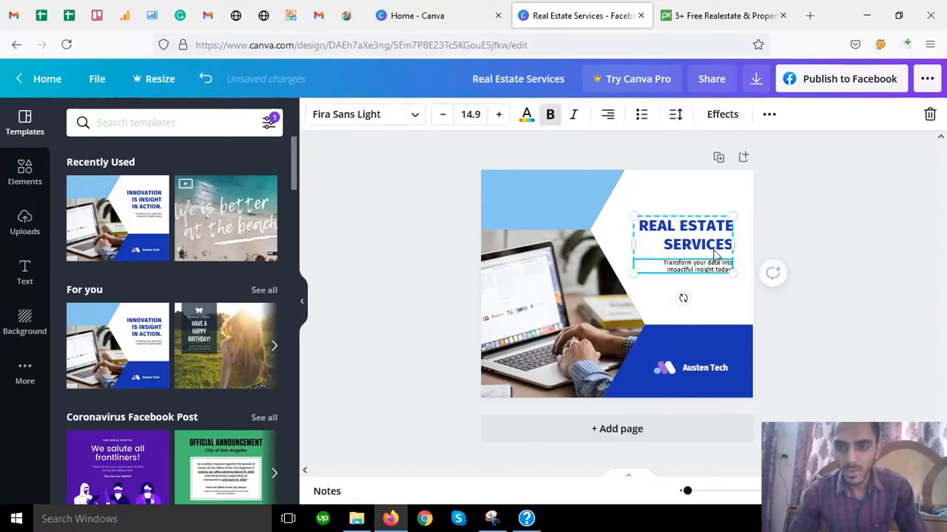
left_click(714, 251)
left_click(719, 270)
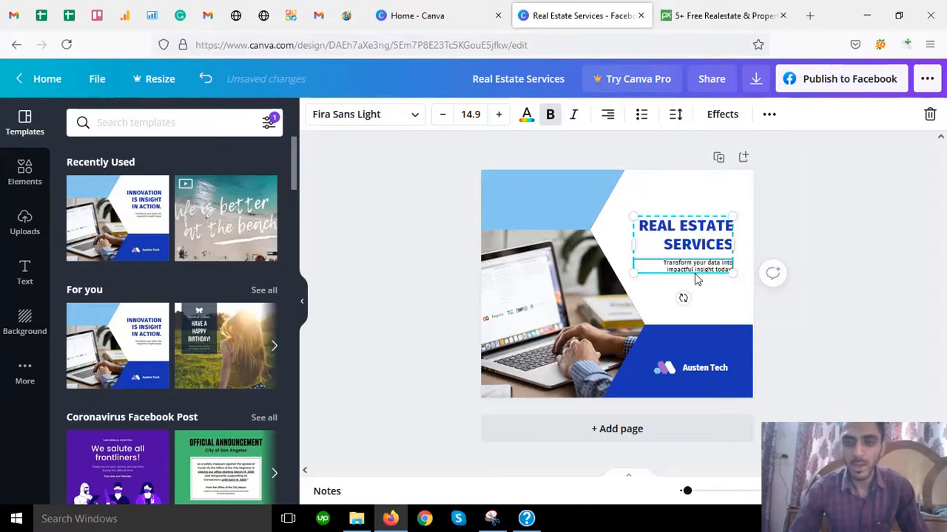
left_click(817, 238)
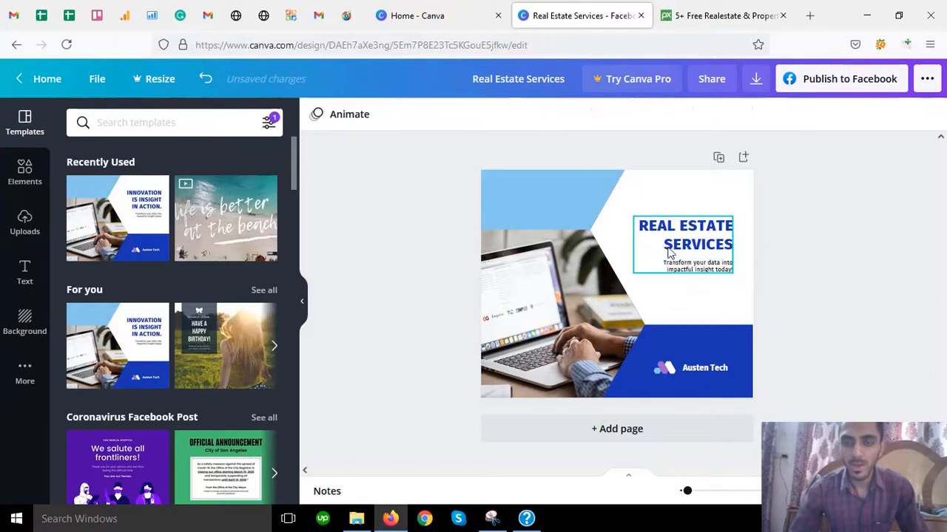
left_click(709, 272)
key("Delete")
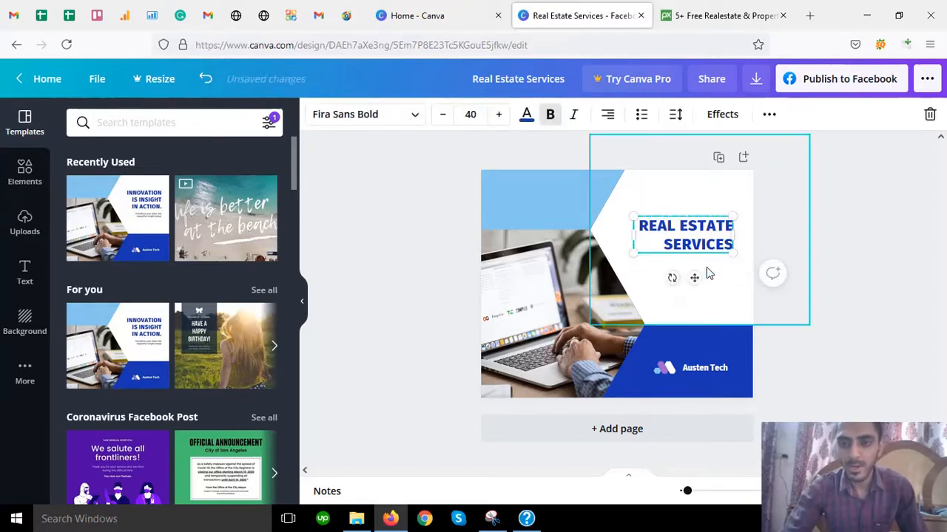
left_click(849, 260)
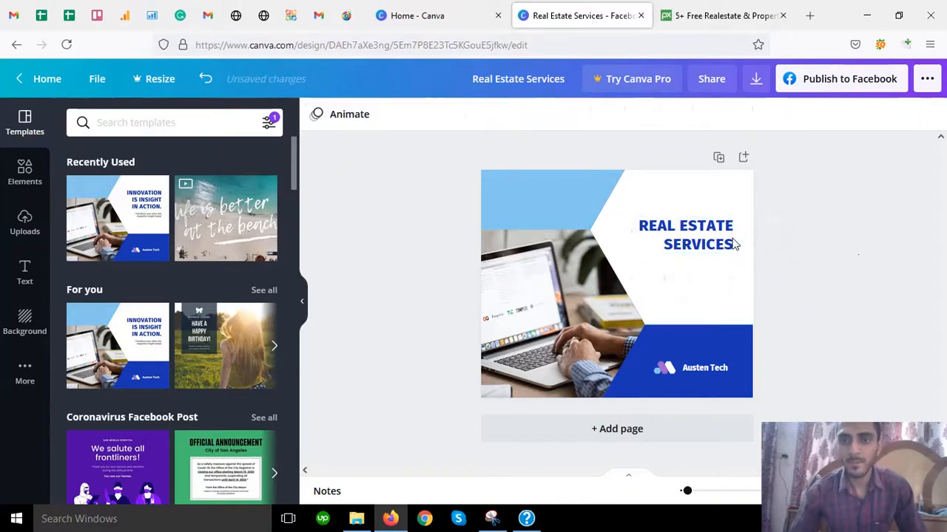
- Enlarge the "REAL ESTATE SERVICES" heading to a font size of about 55.8 and reposition it in the white area
left_click_drag(696, 233, 737, 251)
left_click(807, 279)
left_click_drag(701, 224, 706, 235)
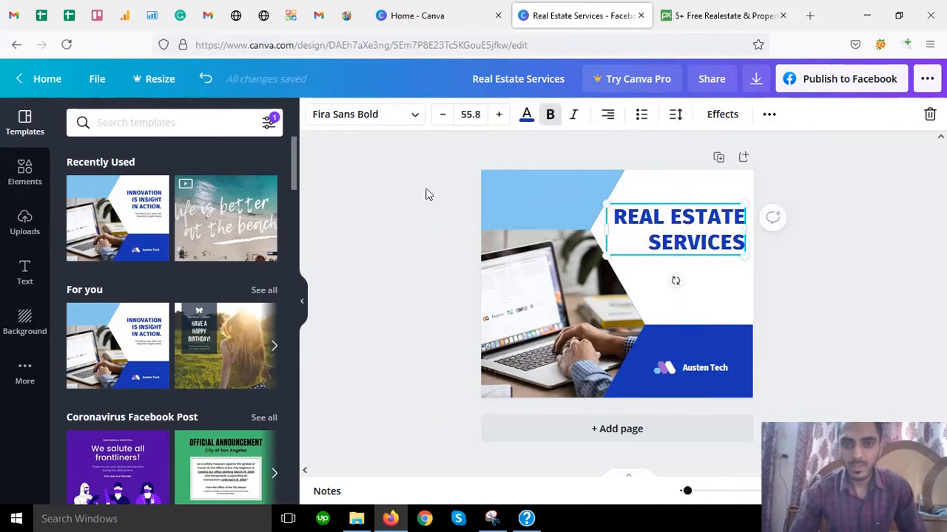
- Delete the Austen Tech company name and its logo from the dark blue area
double_click(704, 369)
key("Delete")
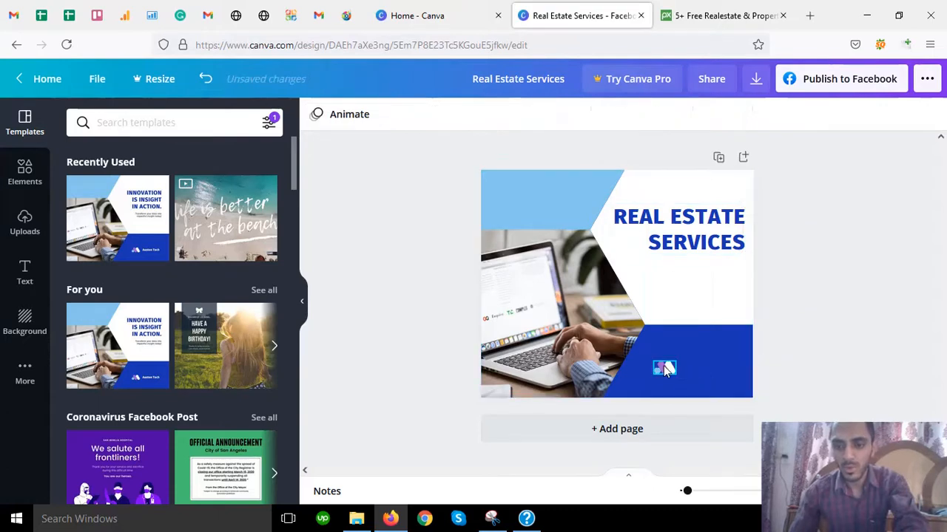
left_click(665, 371)
key("Delete")
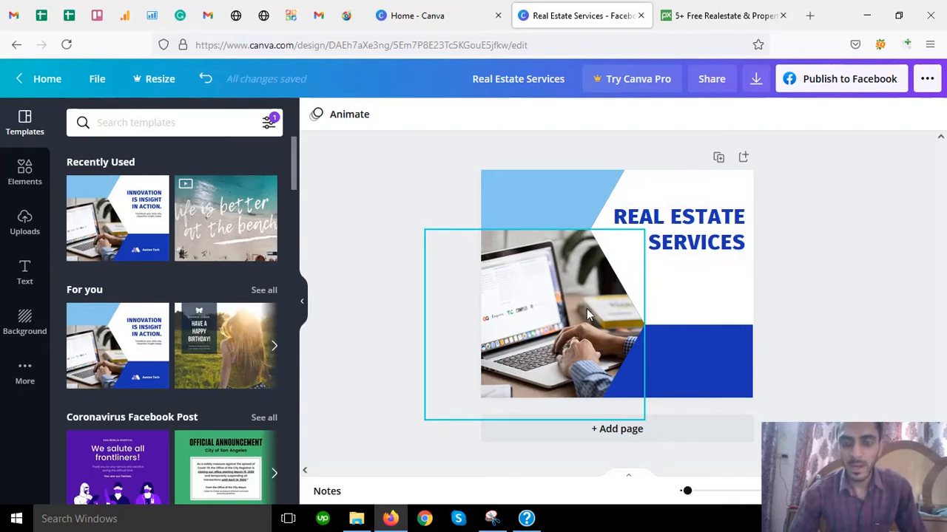
- Remove the laptop photo from its frame, leaving the frame empty
left_click(537, 306)
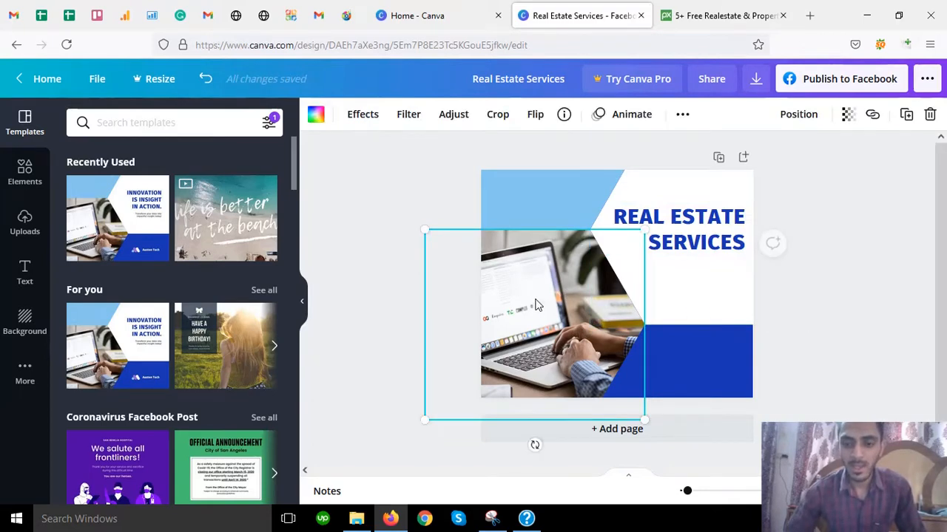
key("Delete")
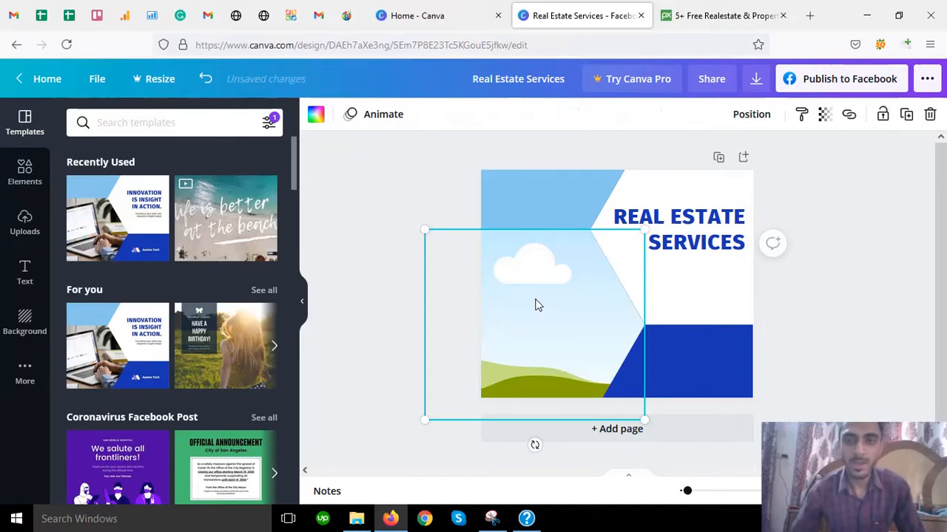
left_click(841, 334)
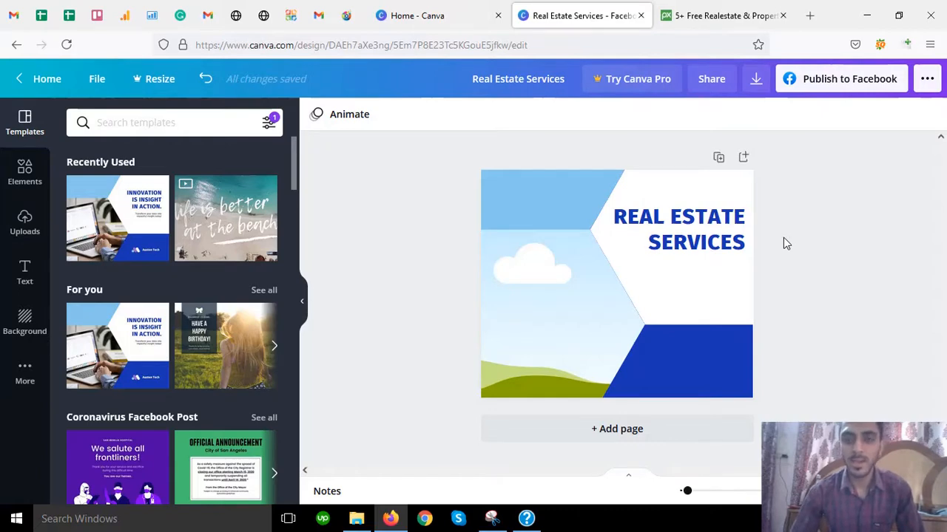
- Switch to Pixabay and copy the sponsored photo of the modern apartment buildings from the "realestate" results
left_click(679, 6)
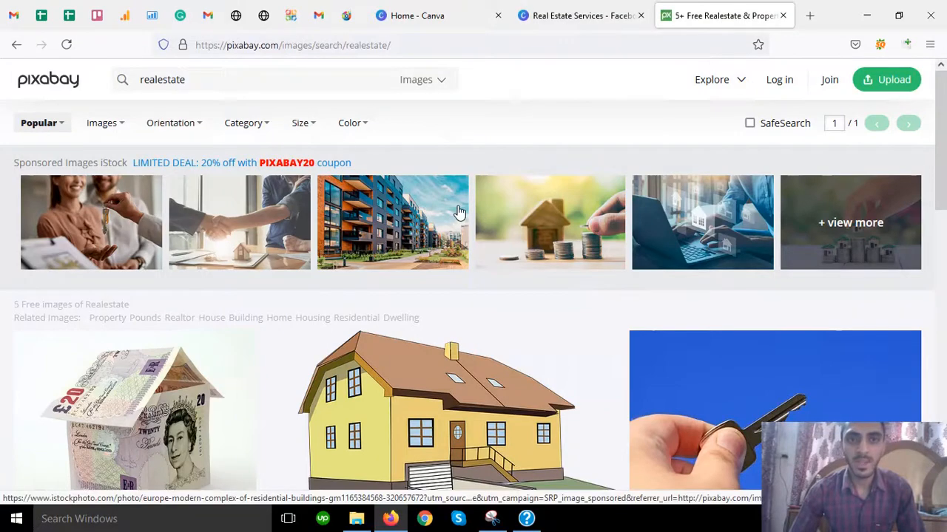
left_click(232, 78)
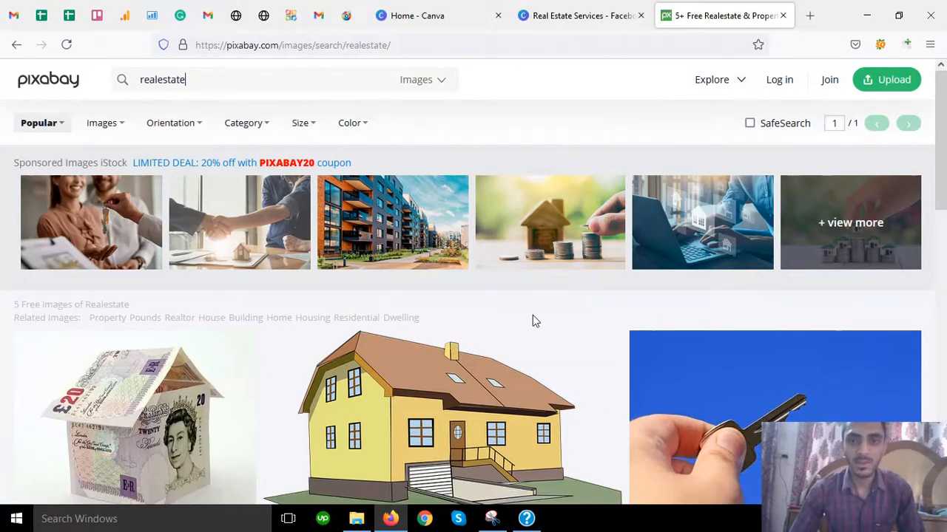
scroll(532, 321, "down", 3)
scroll(528, 317, "up", 3)
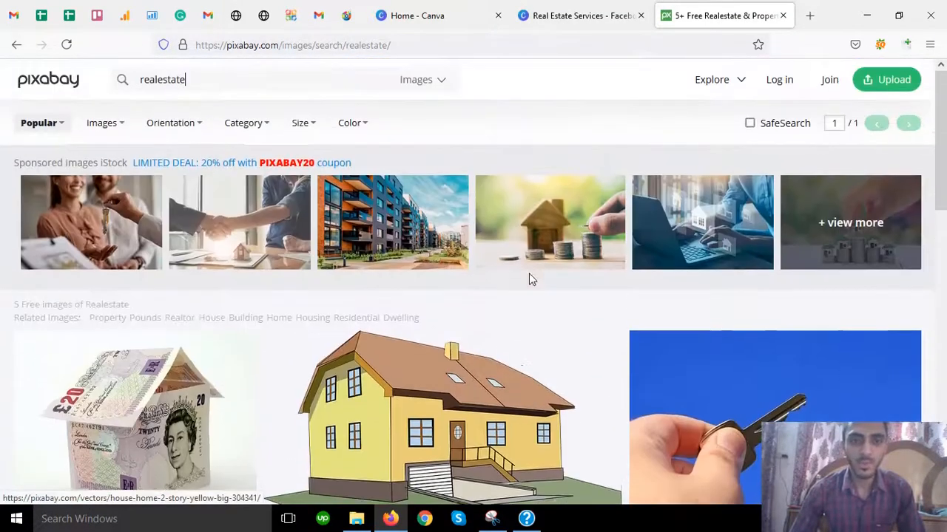
right_click(403, 213)
left_click(433, 406)
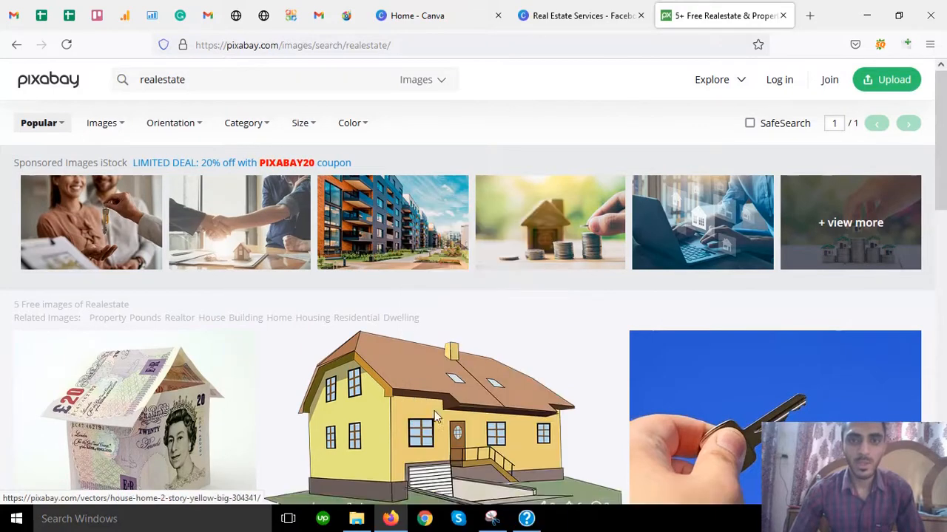
- Paste the copied apartment building photo into the Canva design's empty frame and shift it left within the frame
left_click(541, 8)
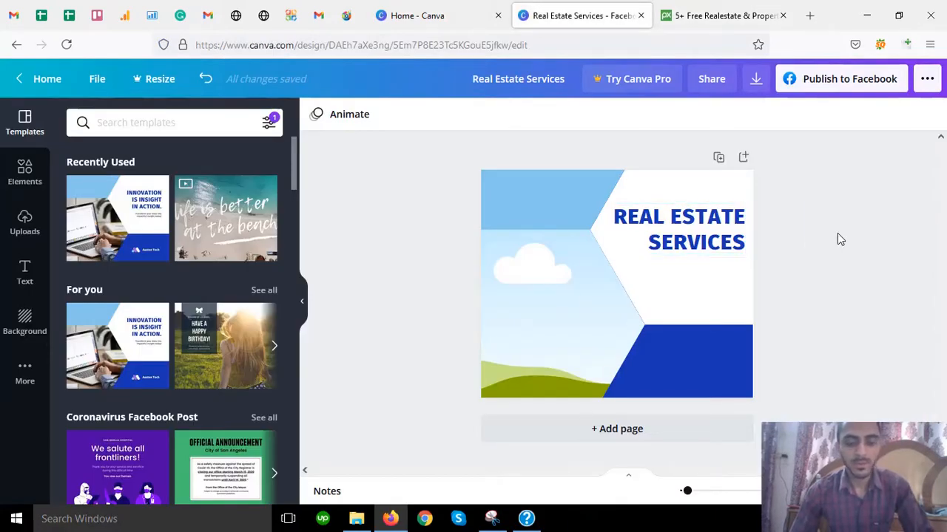
key("ctrl+v")
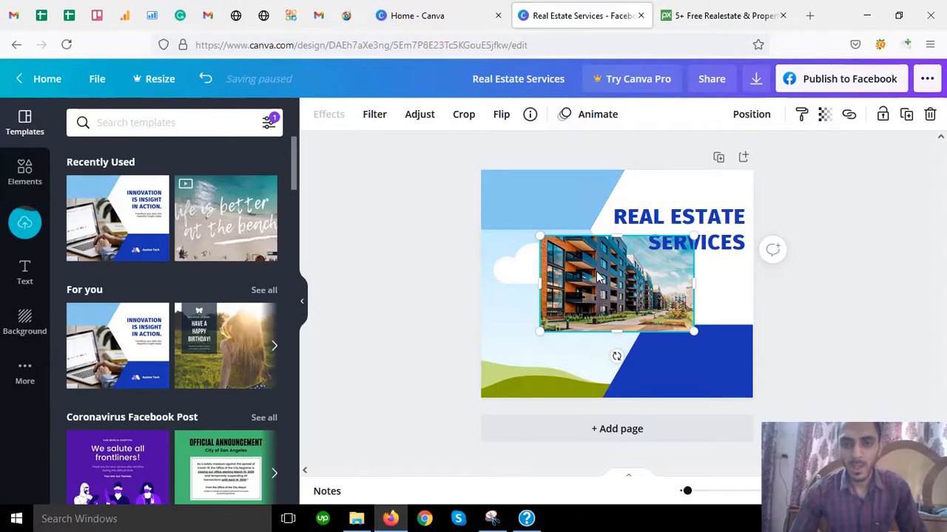
left_click_drag(599, 276, 547, 329)
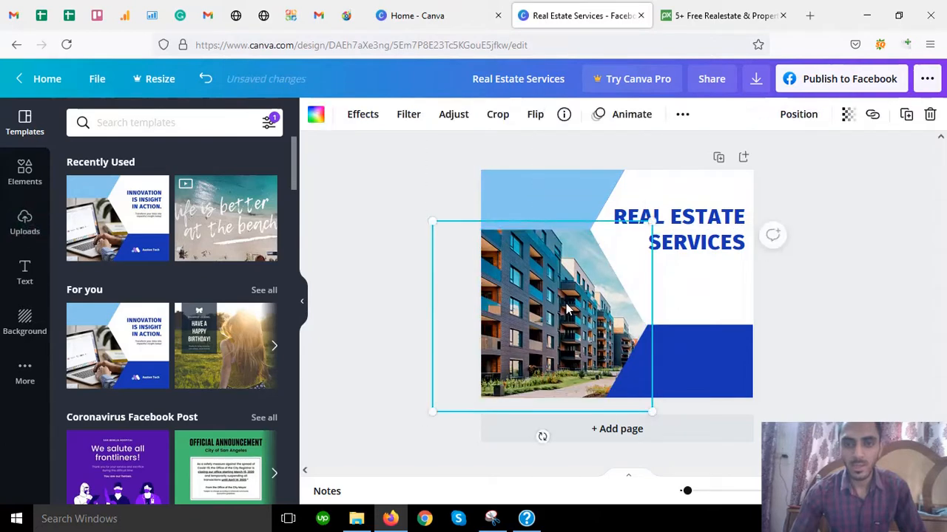
double_click(565, 303)
left_click_drag(548, 312, 495, 319)
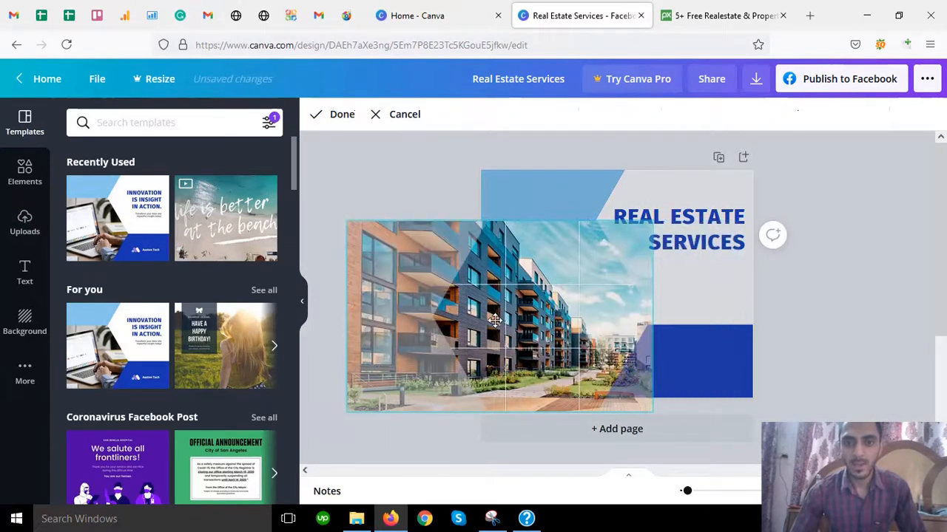
left_click(840, 308)
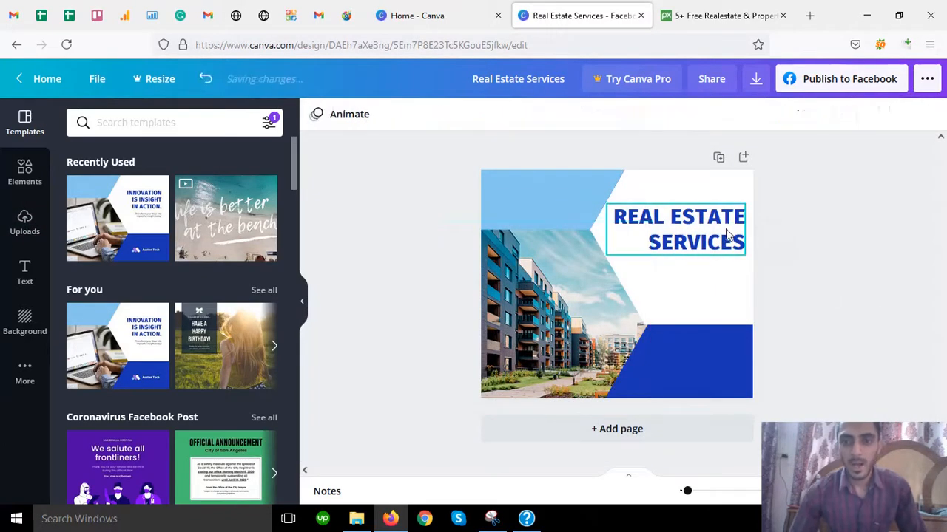
- Move the "REAL ESTATE SERVICES" heading slightly lower in the white area
left_click_drag(723, 230, 723, 248)
left_click(858, 233)
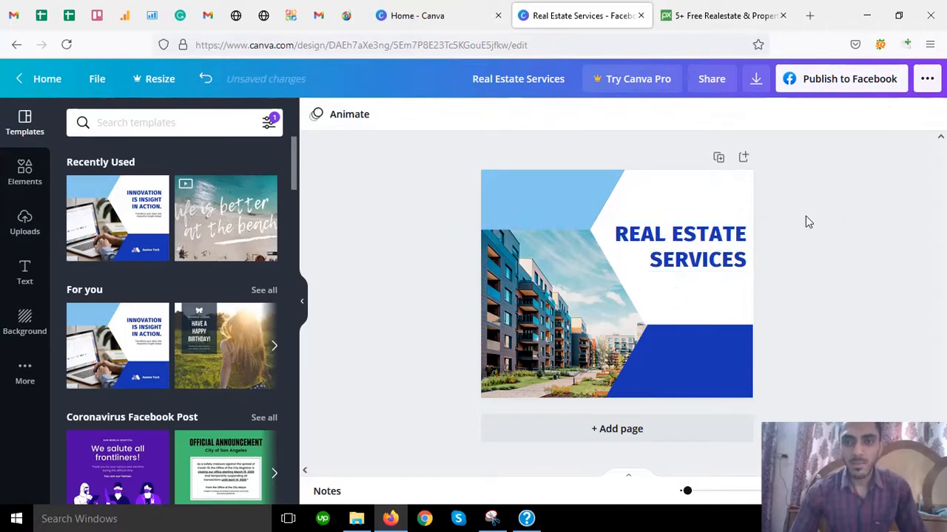
- Switch to Snipping Tool and copy the Canva logo snip, then minimize its window to return to the design
left_click(725, 243)
left_click(852, 234)
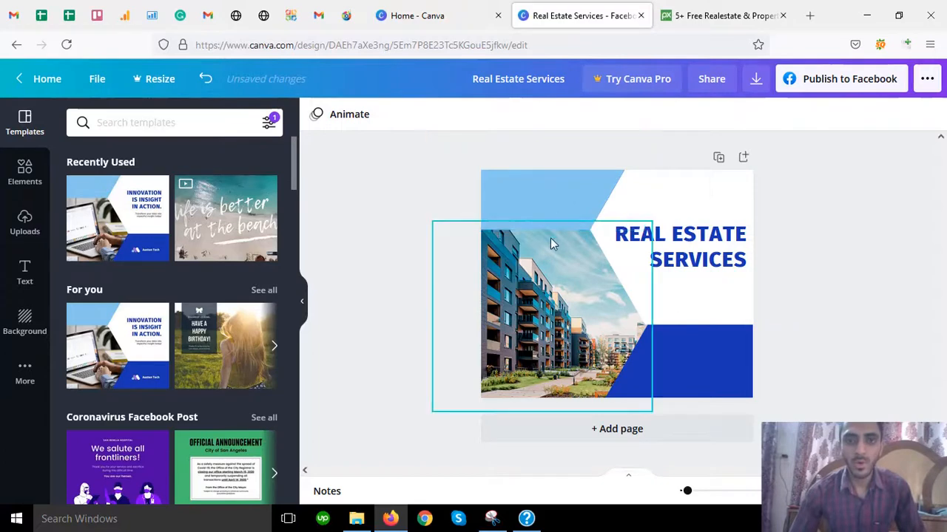
left_click(492, 518)
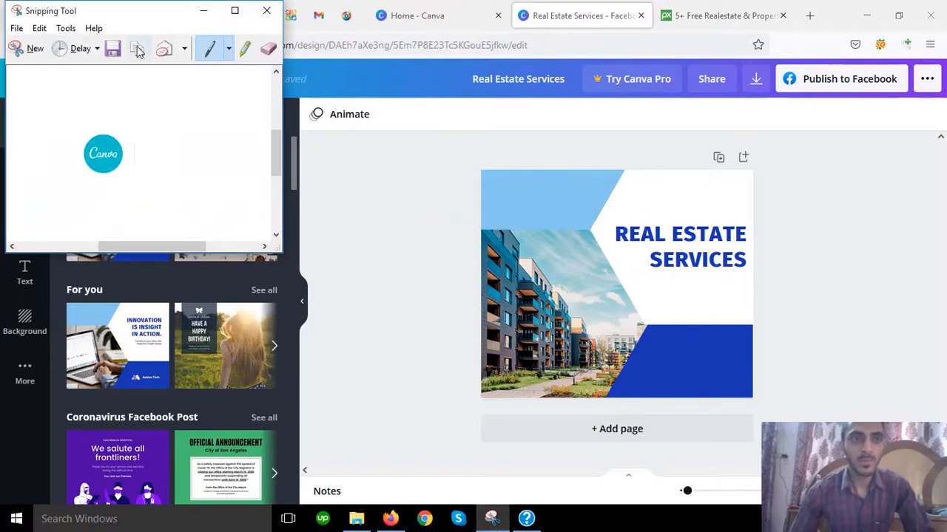
left_click(203, 10)
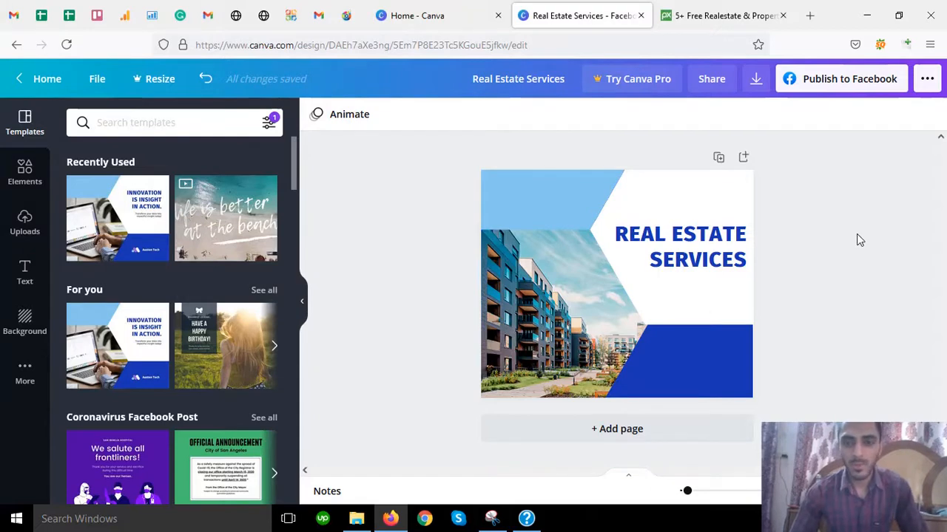
- Paste the Canva logo into the hexagon frame at the design's upper-left corner and shrink the framed logo above the building photo
key("ctrl+v")
left_click_drag(596, 294, 514, 170)
double_click(518, 193)
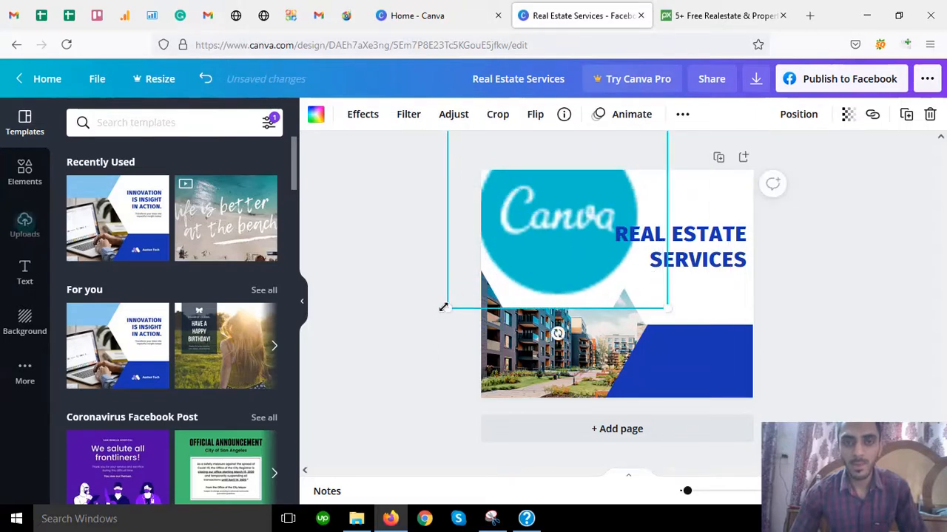
left_click_drag(447, 308, 541, 243)
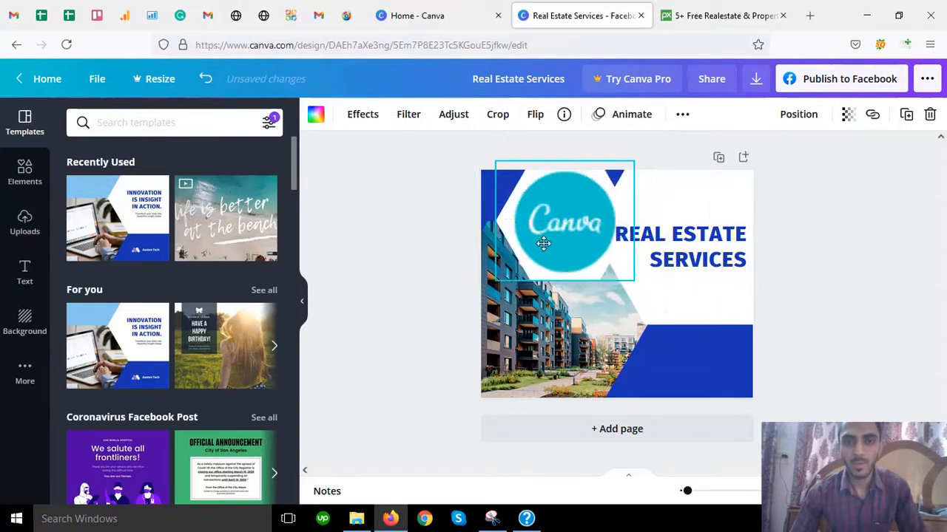
left_click_drag(633, 279, 558, 252)
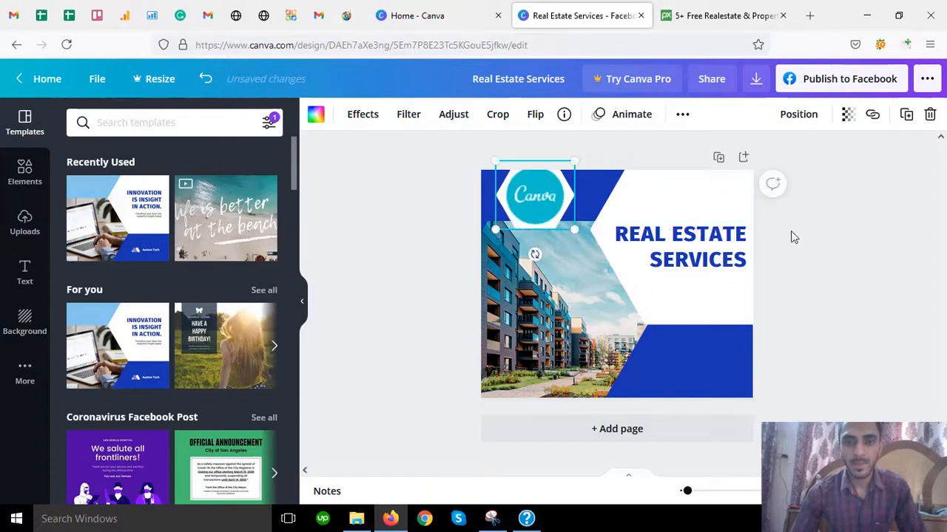
left_click(897, 224)
left_click(544, 281)
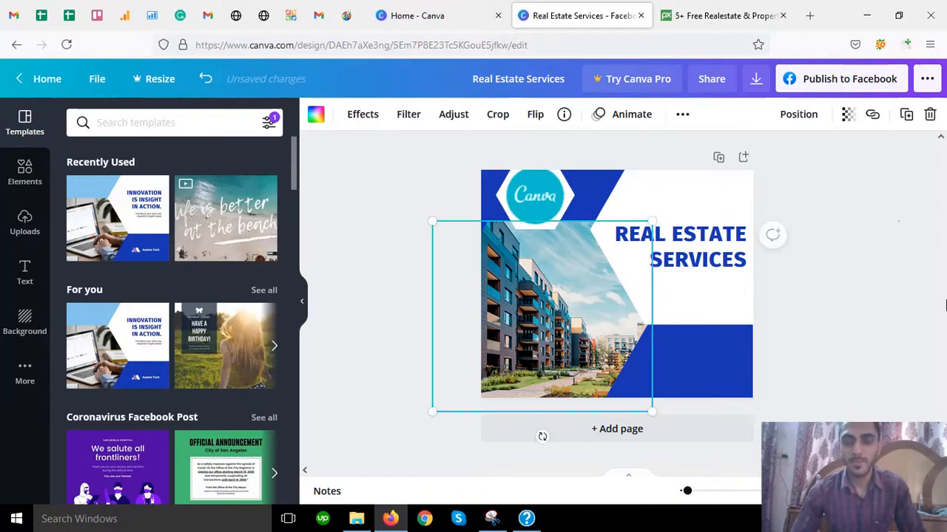
left_click(910, 294)
left_click(740, 264)
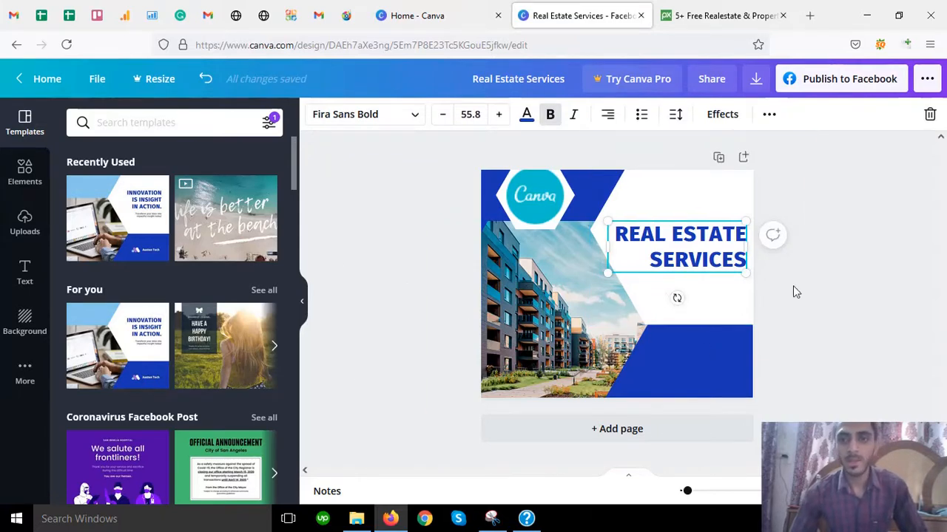
- Delete all template elements, including the shapes, logo, building photo and heading, leaving a blank page
left_click(701, 207)
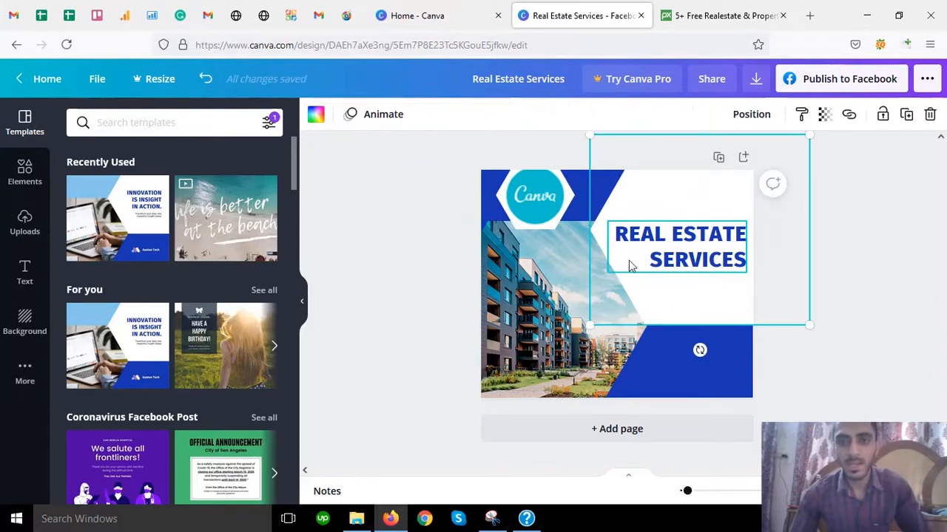
key("Delete")
left_click(675, 202)
key("Delete")
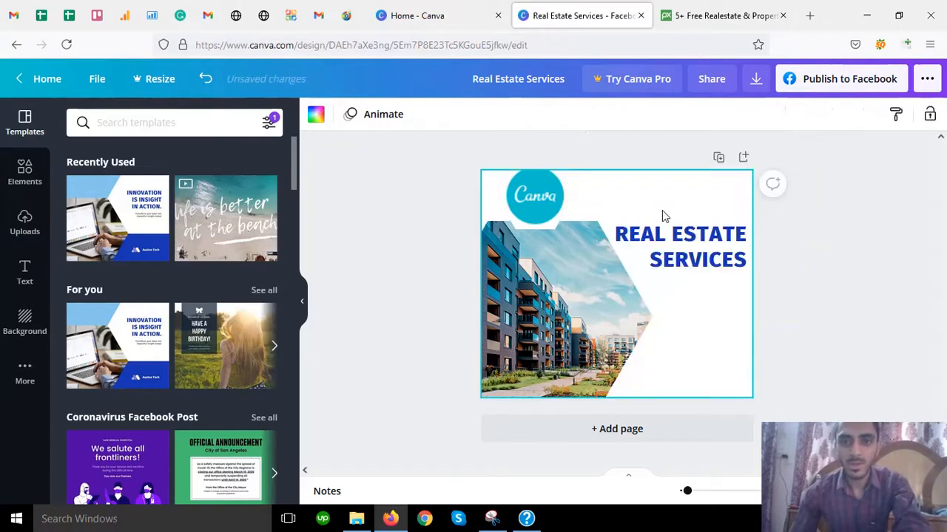
left_click_drag(635, 196, 475, 405)
key("Delete")
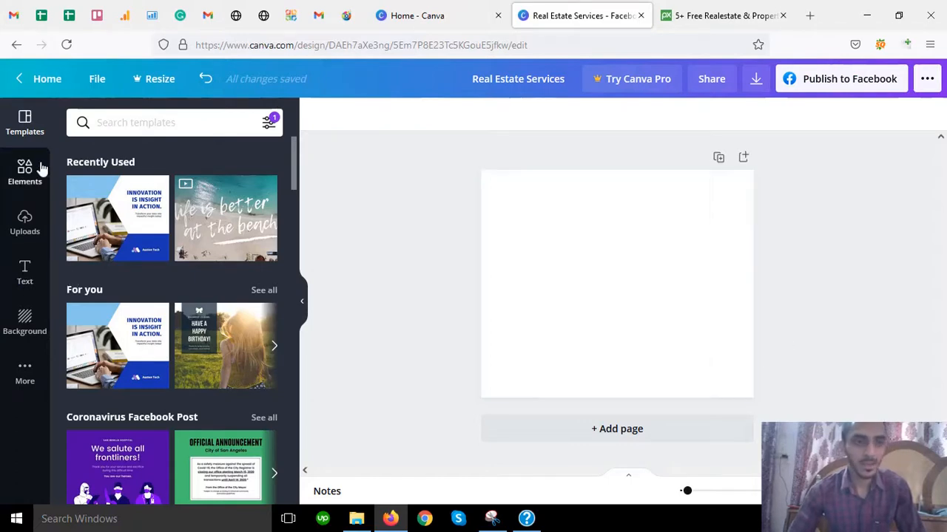
- Add a subheading text box to the blank page
left_click(26, 287)
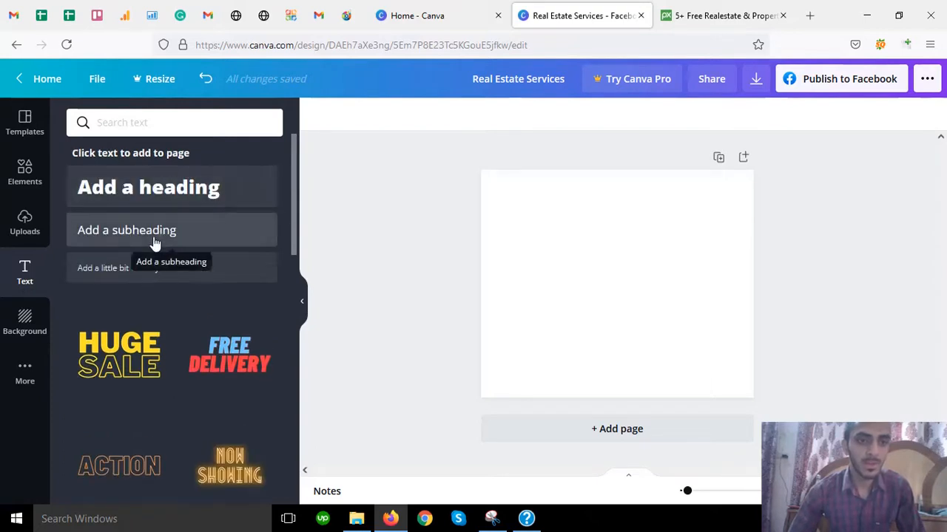
left_click(154, 242)
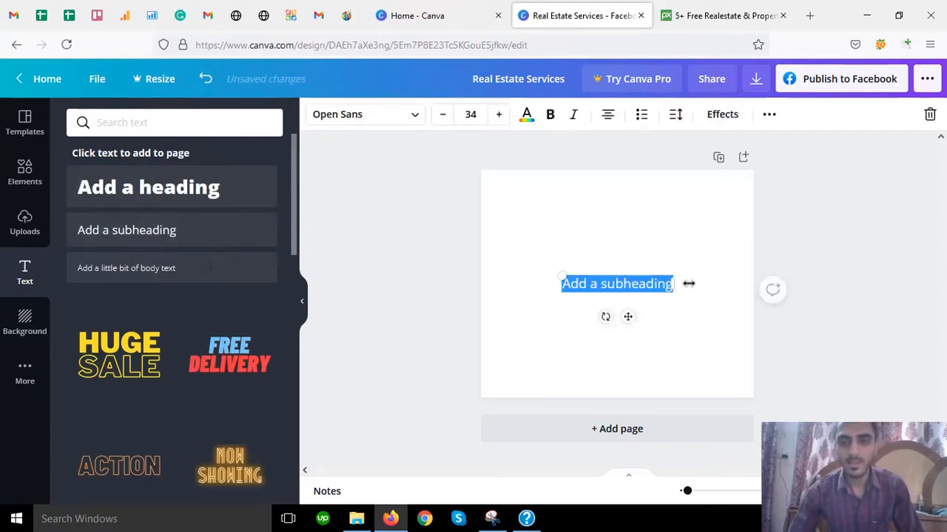
left_click(611, 268)
left_click(613, 283)
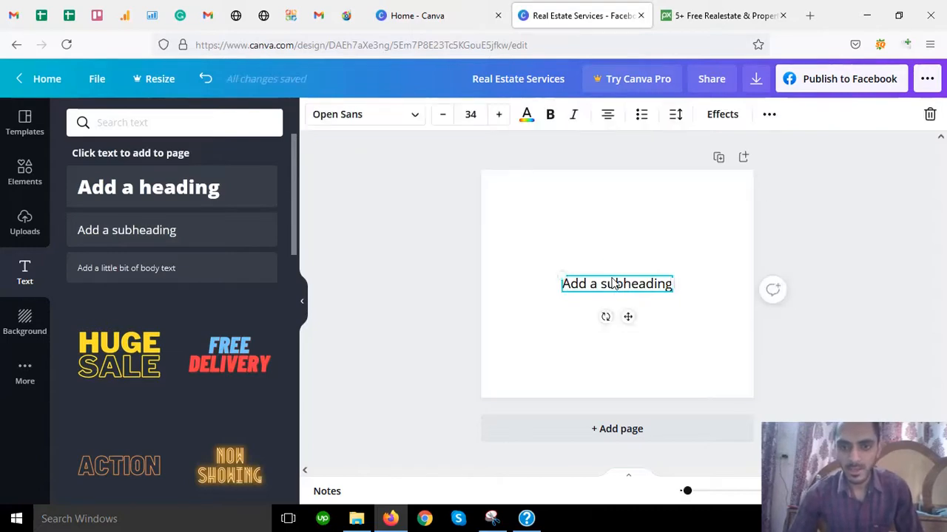
- Replace the placeholder subheading text with "Best Real Estate Services"
double_click(616, 287)
triple_click(616, 283)
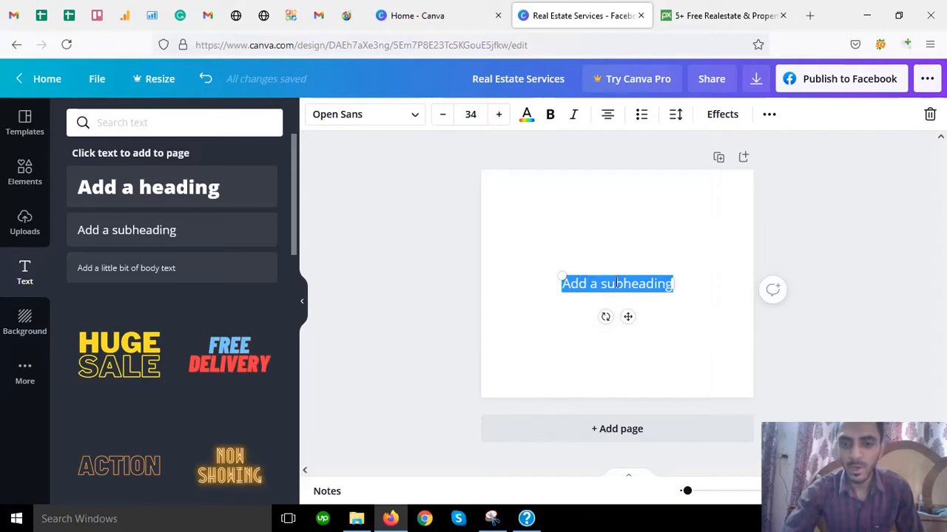
key("BackSpace")
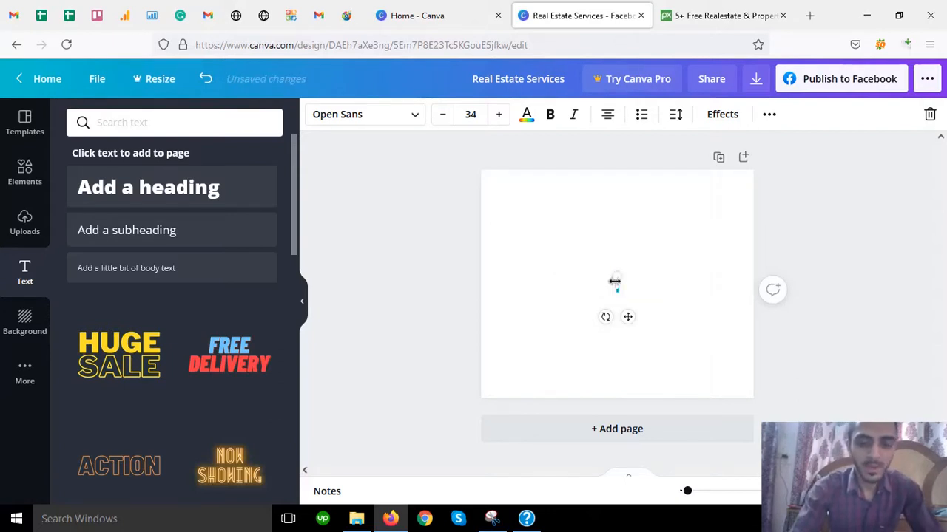
type("Best")
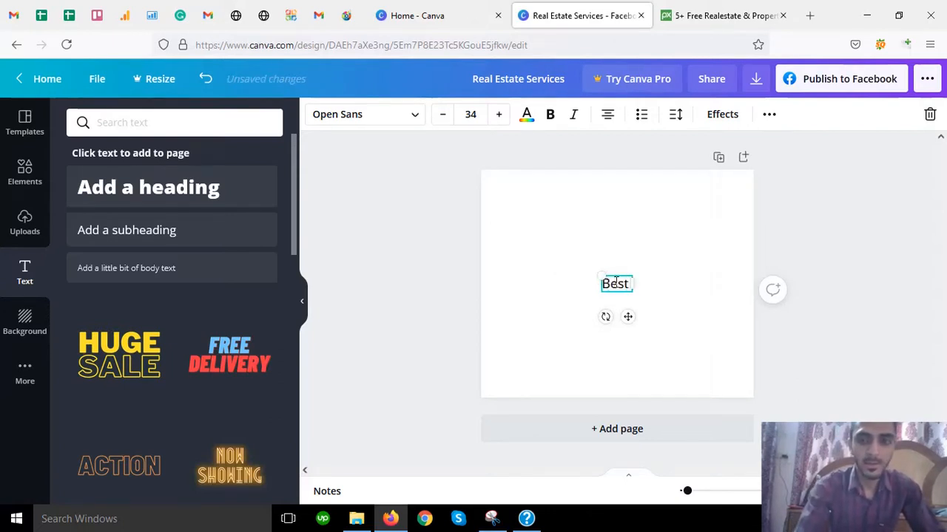
type(" Real E")
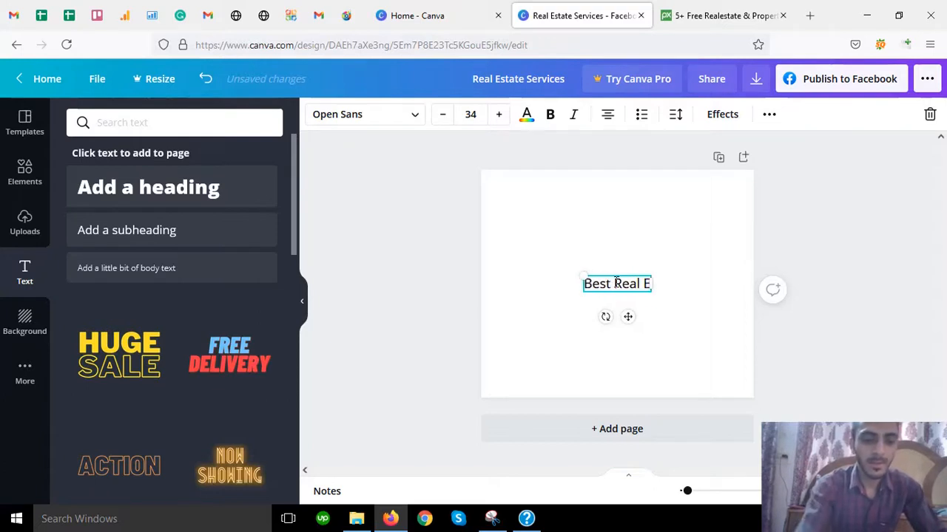
type("state Servi")
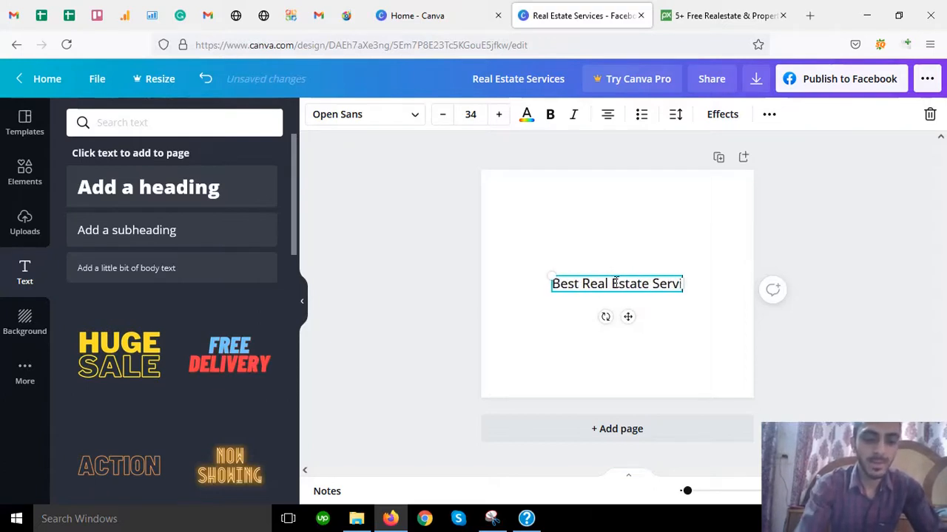
type("ces")
left_click(696, 333)
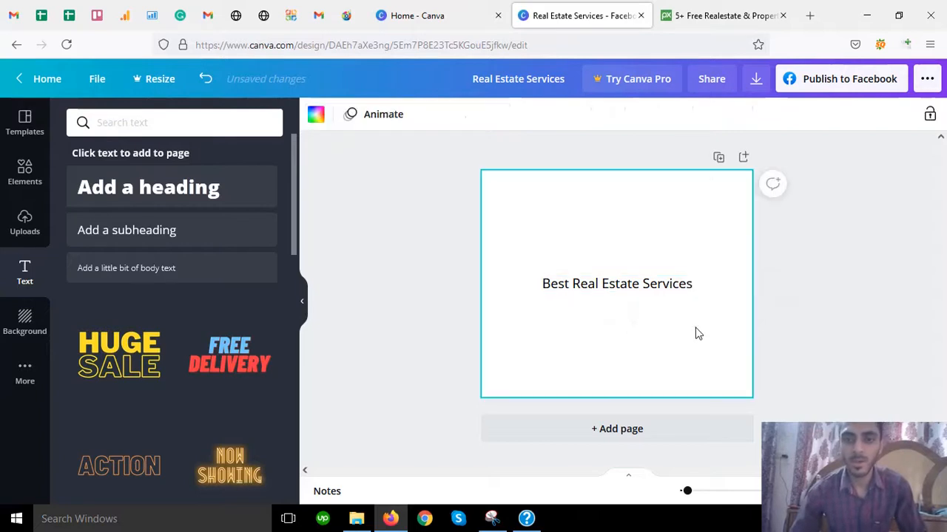
- Move the "Best Real Estate Services" text up the page and enlarge it to font size 39.2
left_click(635, 281)
left_click_drag(634, 281, 640, 226)
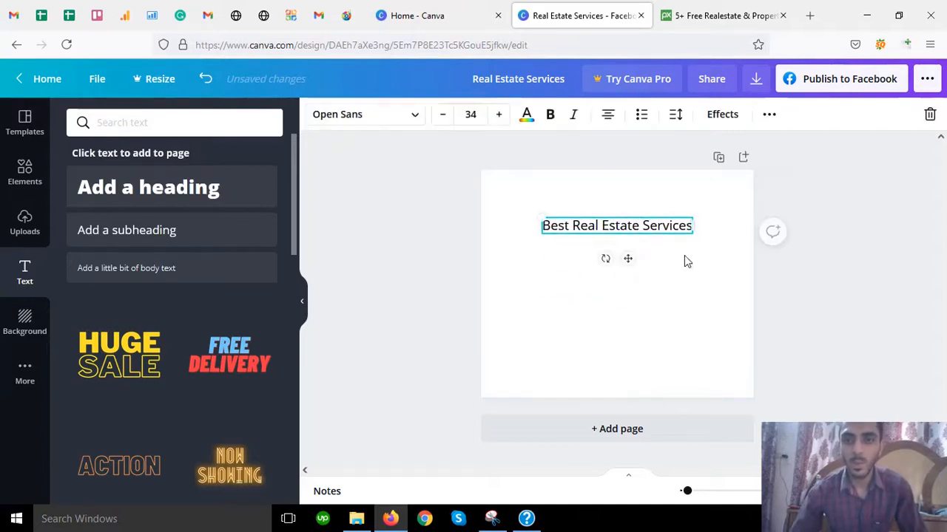
left_click_drag(696, 239, 715, 255)
left_click(674, 277)
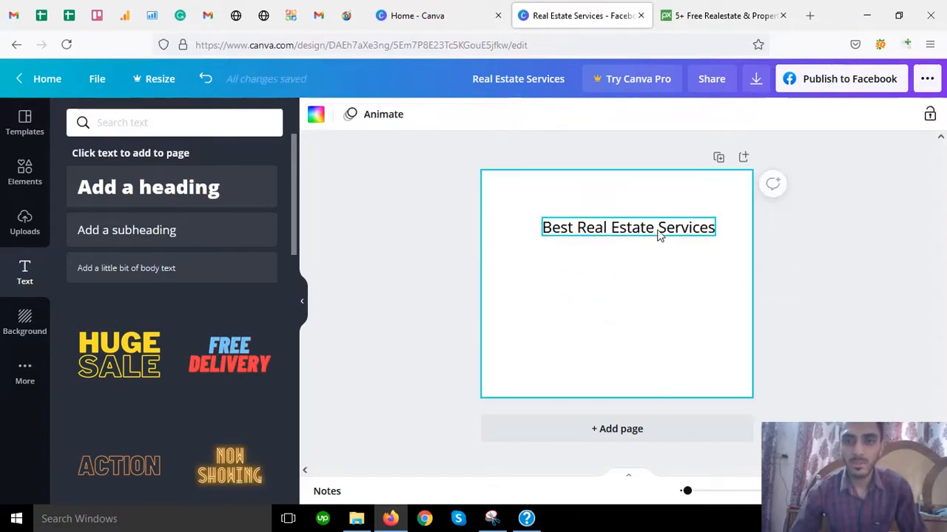
- Format the "Best Real Estate Services" text as bold and italic
left_click(658, 235)
left_click(657, 230)
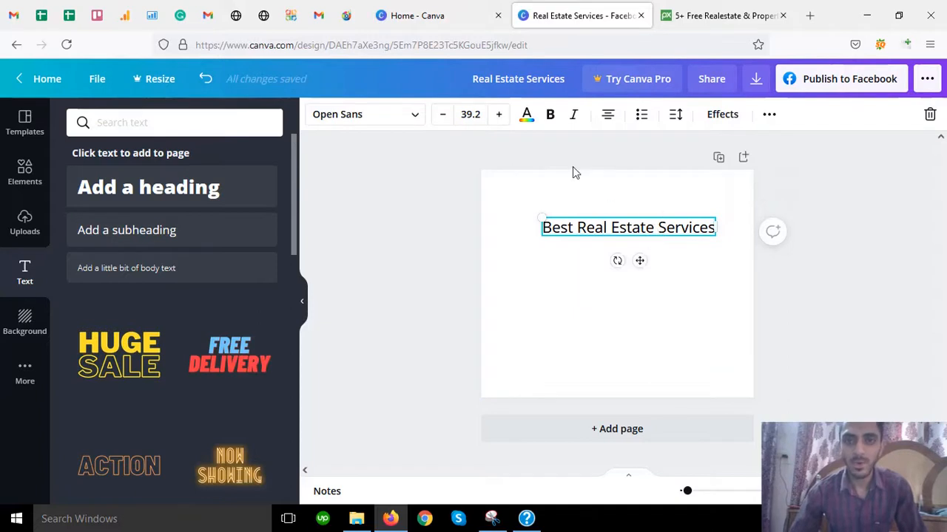
left_click(551, 118)
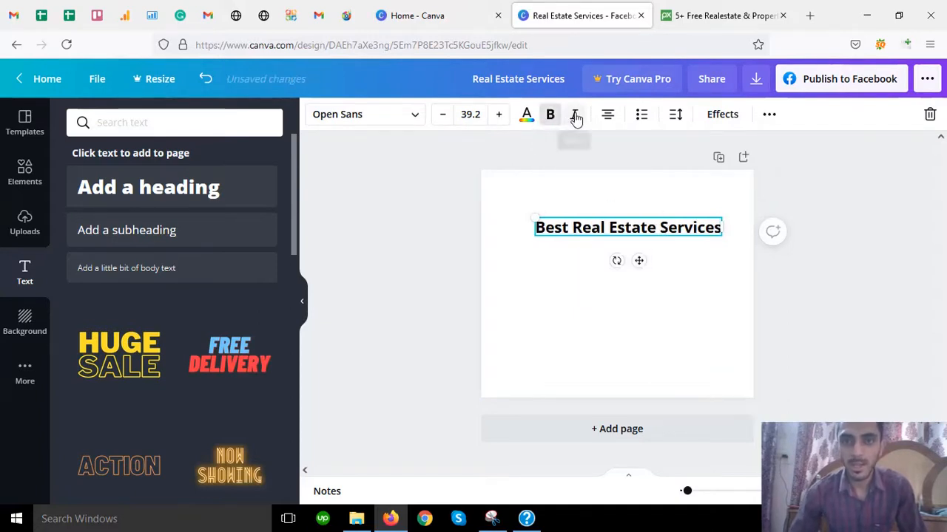
left_click(575, 118)
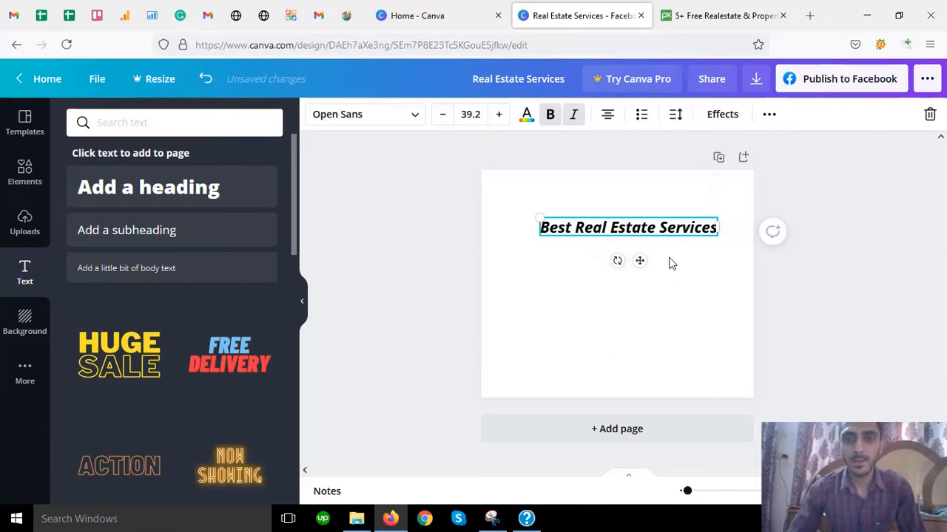
- Try several default colours on the "Best Real Estate Services" text and set it to bright red
left_click(528, 124)
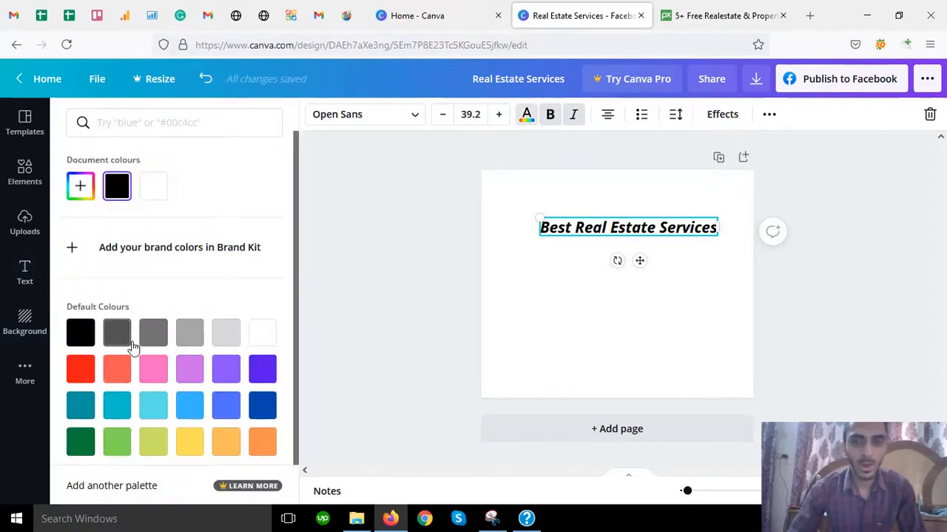
scroll(133, 348, "down", 1)
left_click(102, 355)
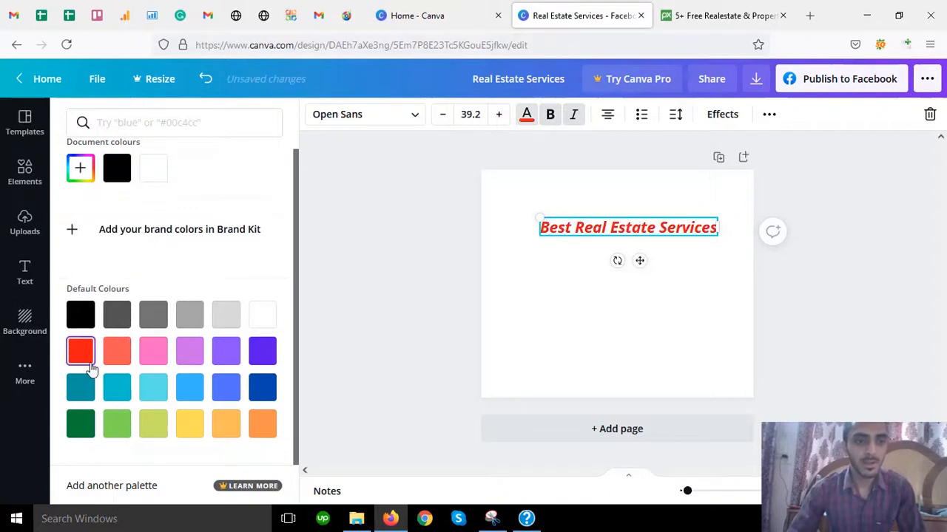
left_click(113, 422)
left_click(150, 386)
left_click(120, 352)
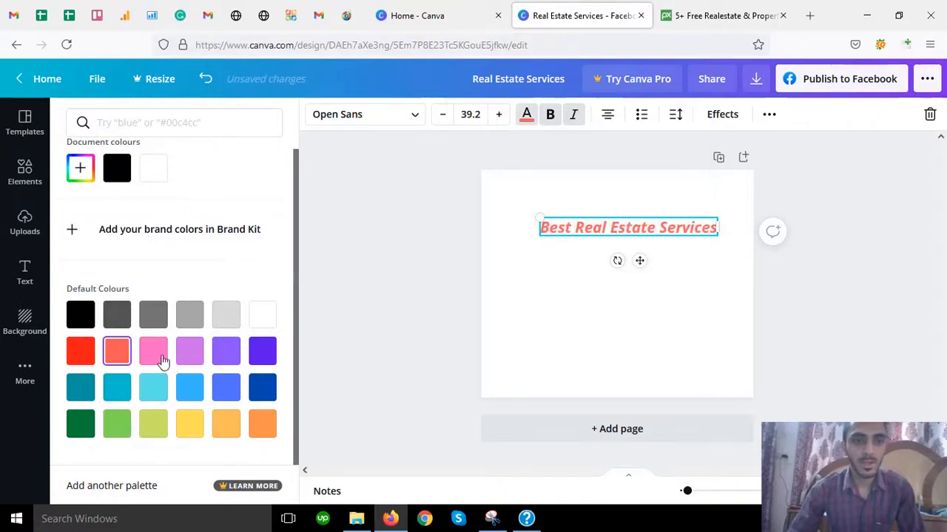
left_click(262, 352)
left_click(261, 389)
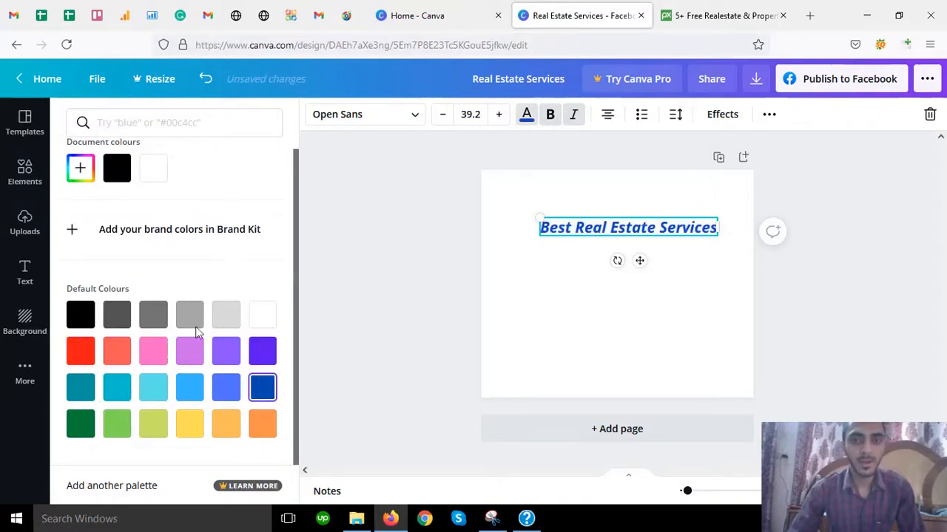
left_click(87, 358)
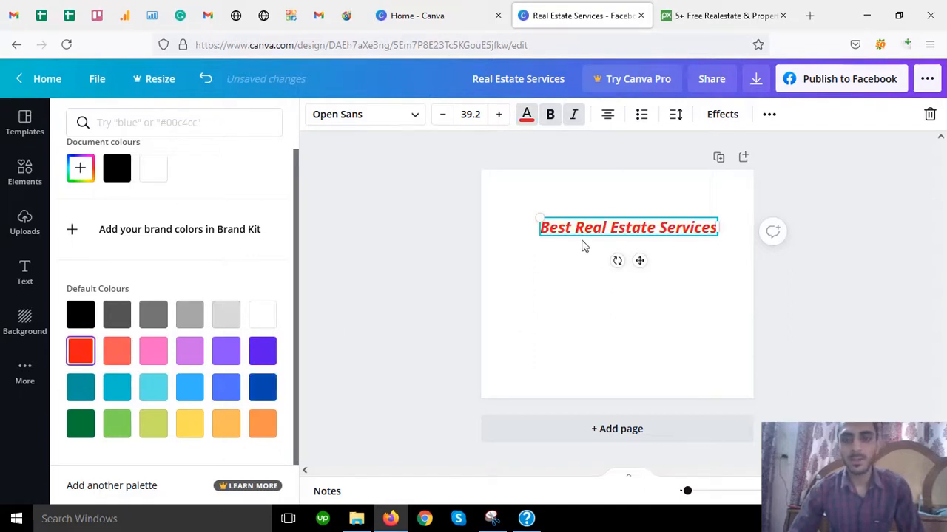
left_click(646, 240)
left_click(685, 318)
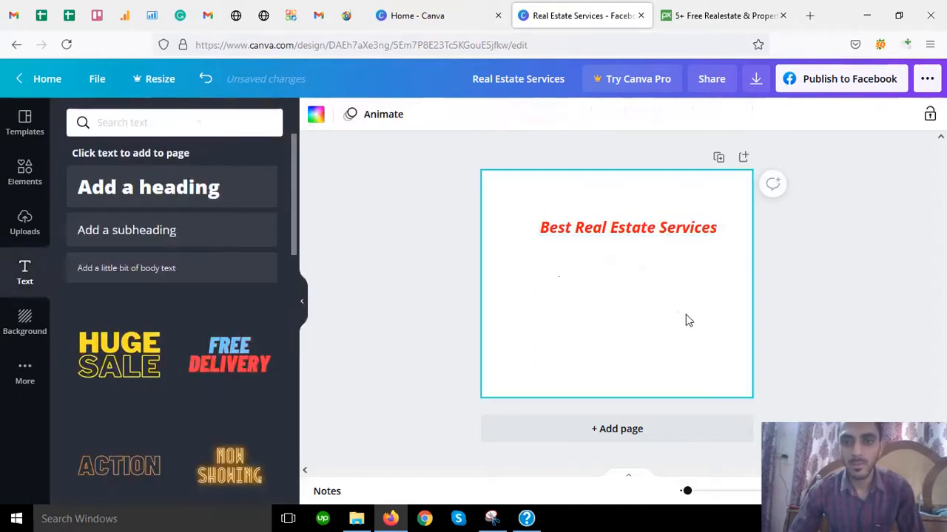
- Enlarge the red text to font size 44.3 and narrow its box so "Services" wraps onto a second line
left_click(687, 233)
left_click_drag(719, 238, 742, 307)
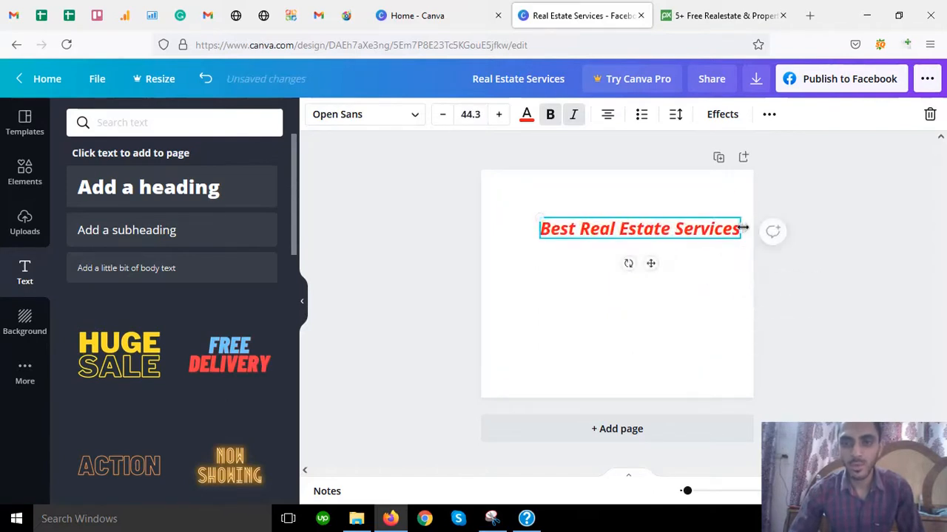
left_click_drag(741, 225, 690, 228)
left_click(705, 294)
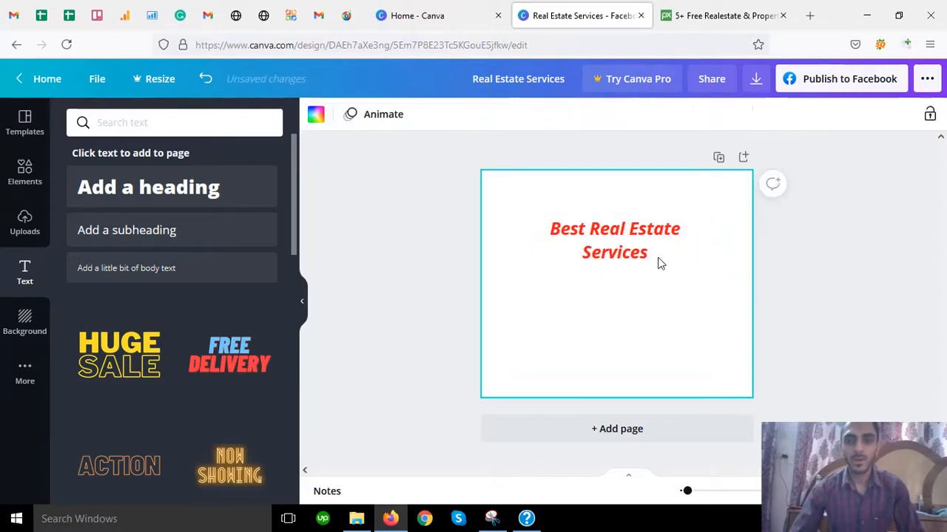
- Move the two-line "Best Real Estate Services" text to the page's upper-right corner
left_click_drag(613, 264, 681, 206)
left_click(802, 264)
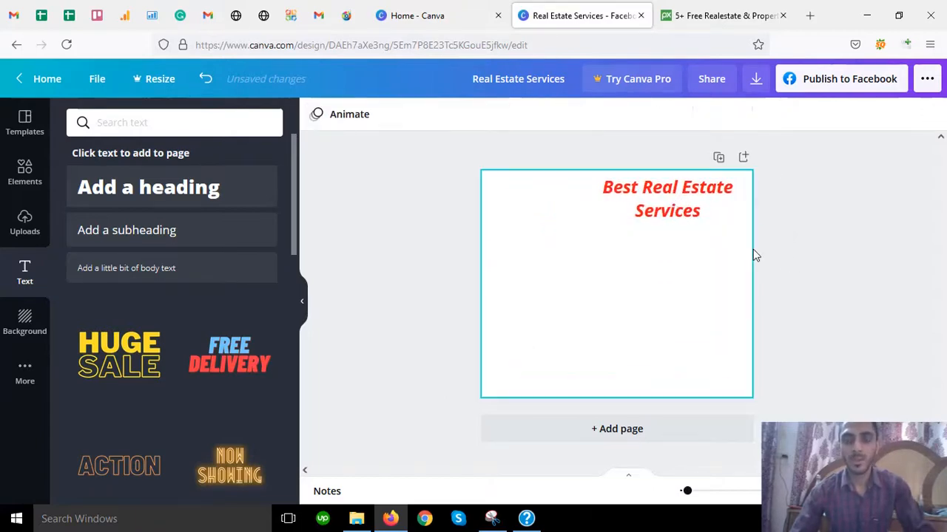
left_click(526, 519)
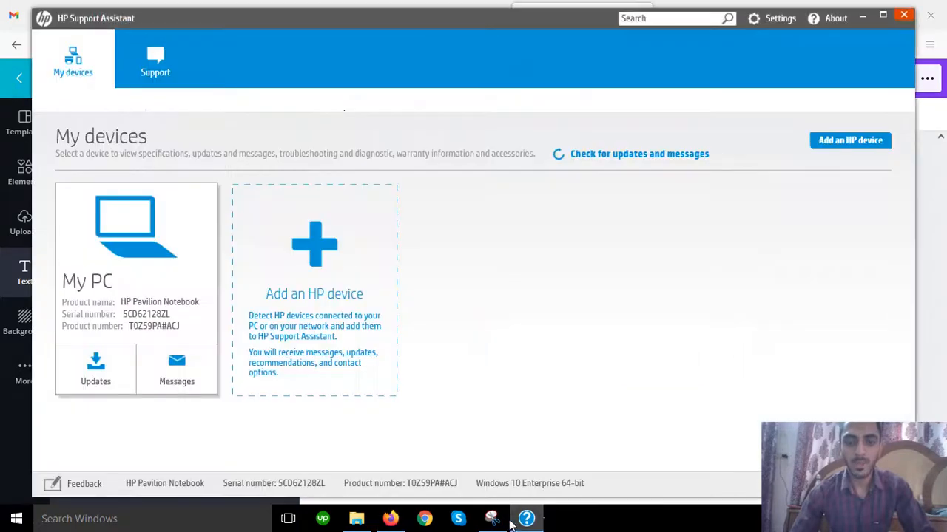
- Return to the Canva design and paste the copied Canva logo, resized and placed in the page's upper-left corner
left_click(491, 518)
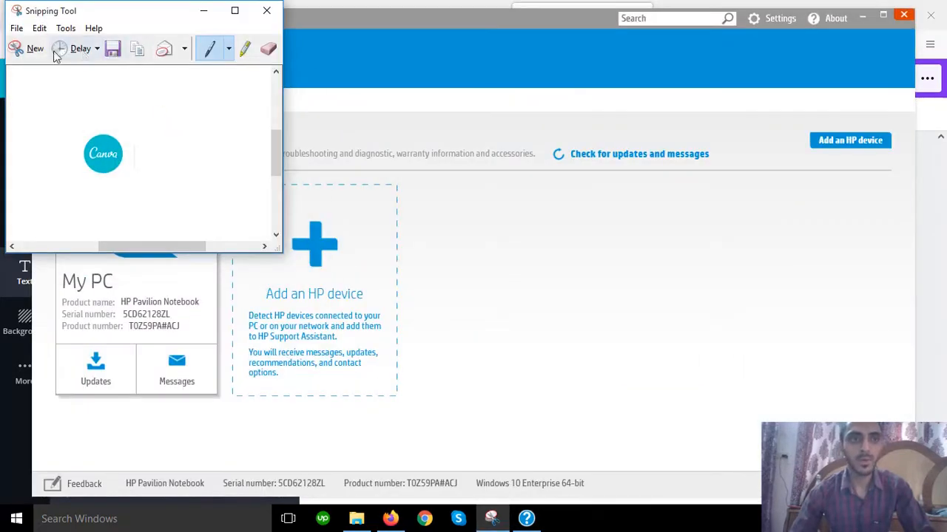
left_click(862, 18)
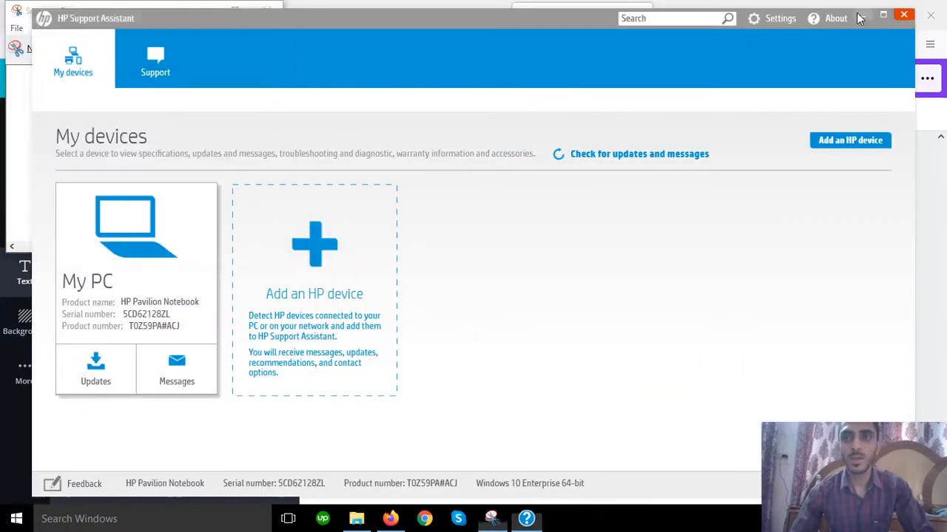
left_click(498, 235)
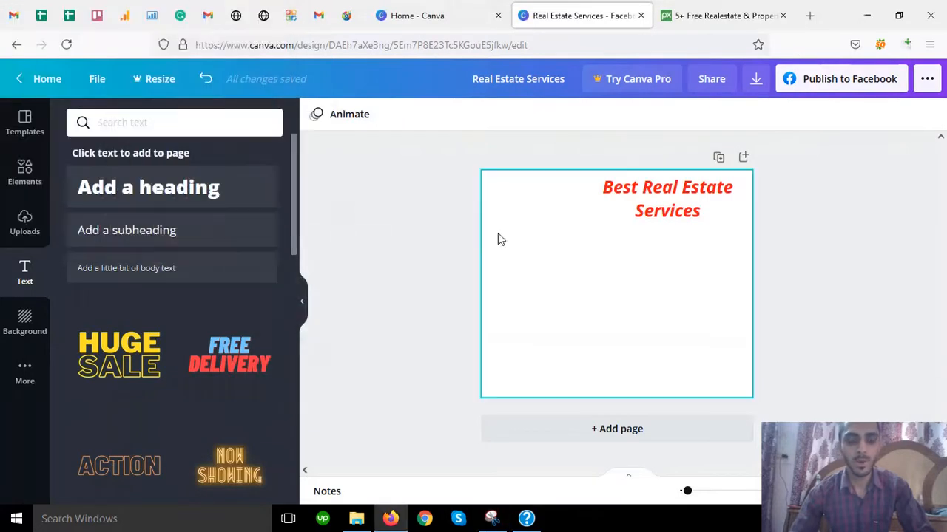
key("ctrl+v")
left_click_drag(637, 296, 554, 211)
left_click_drag(597, 248, 580, 236)
left_click(841, 276)
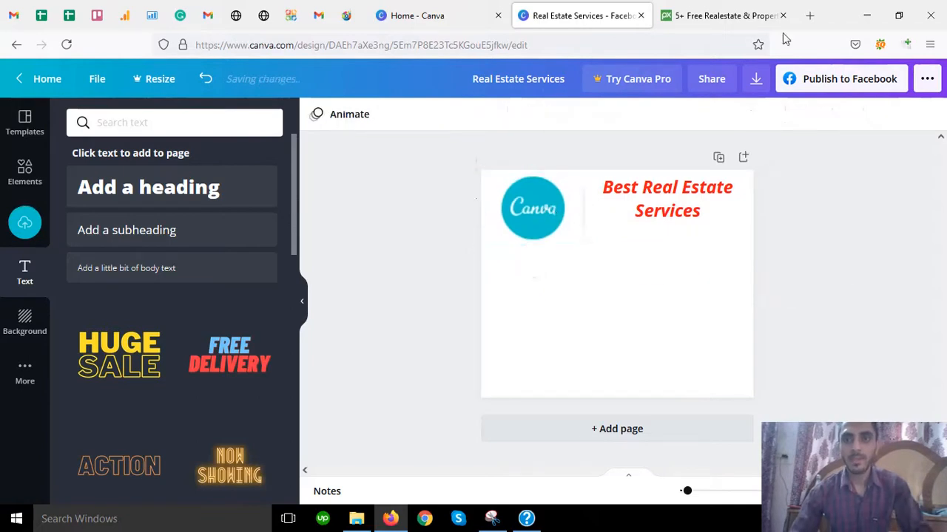
- Copy the apartment building photo from Pixabay into the design, enlarge it to about 700 × 437, and shift the logo towards the left edge
left_click(721, 16)
right_click(375, 235)
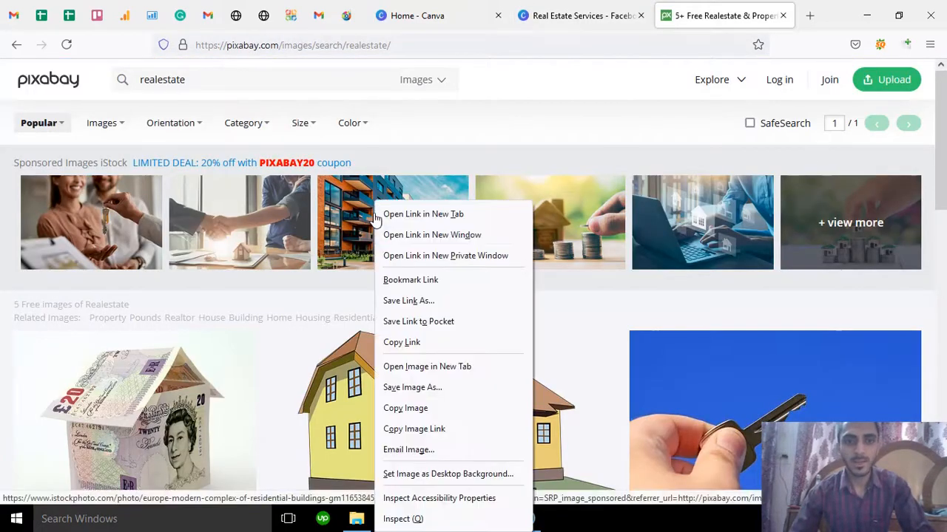
left_click(403, 407)
left_click(562, 16)
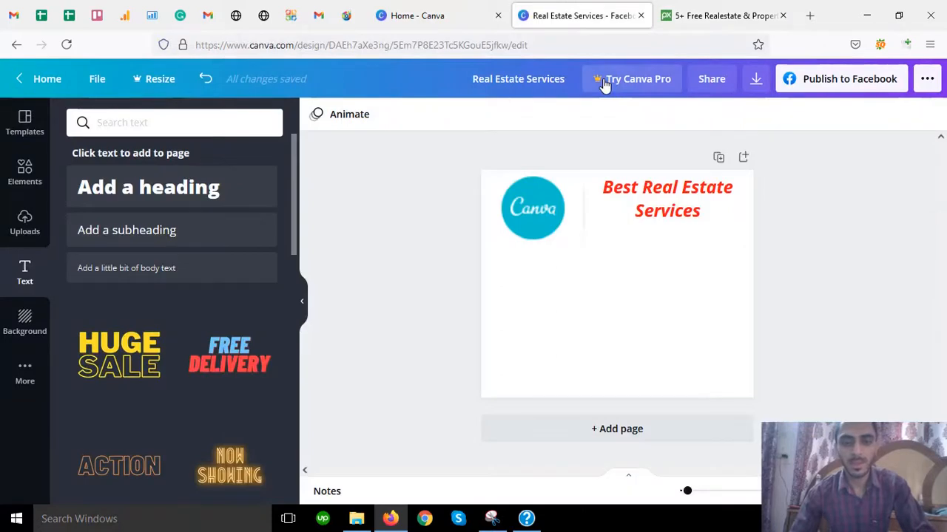
key("ctrl+v")
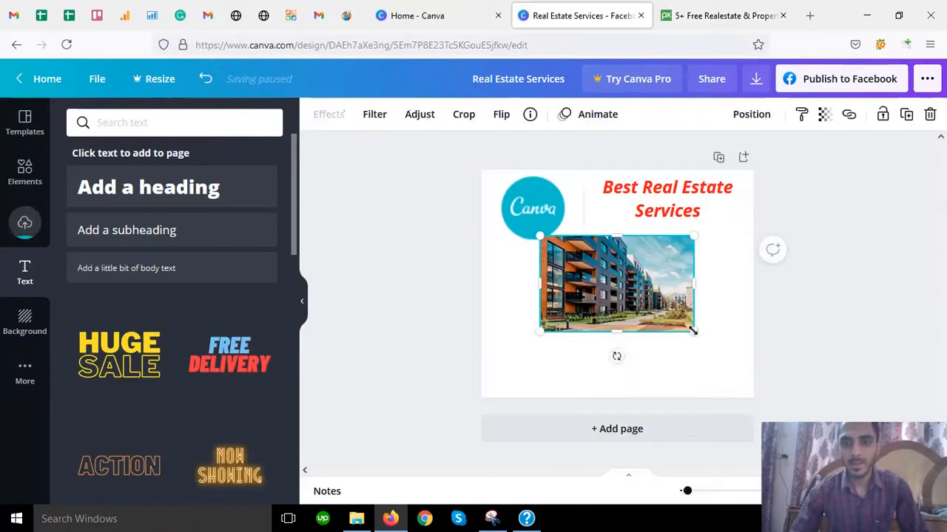
left_click_drag(692, 332, 743, 363)
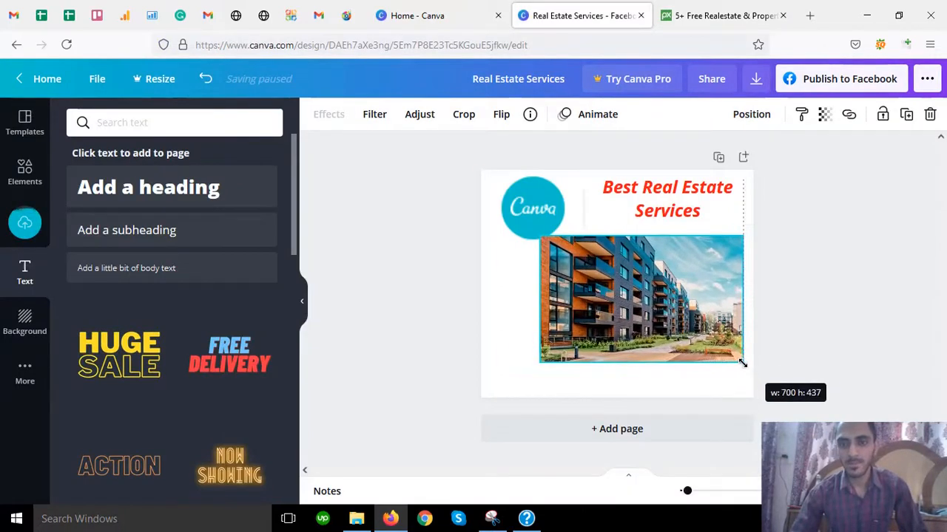
left_click_drag(559, 213, 543, 198)
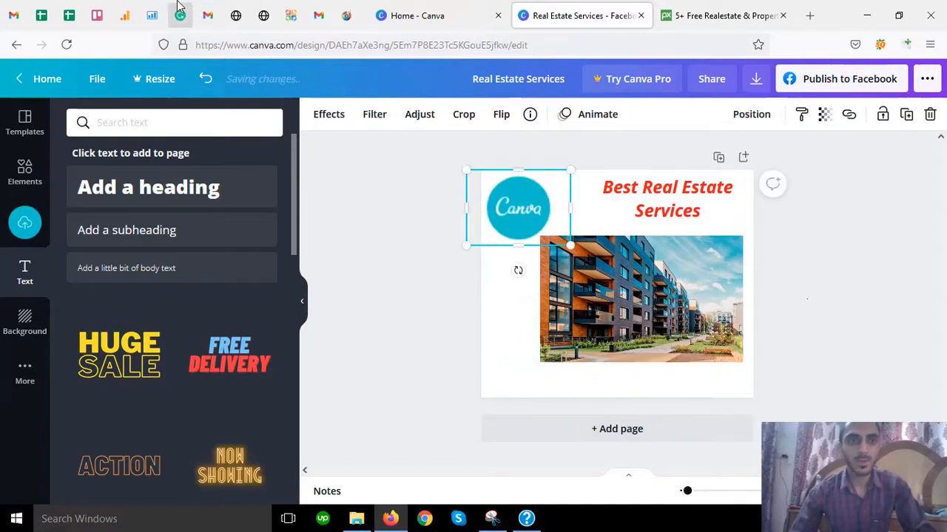
left_click(265, 45)
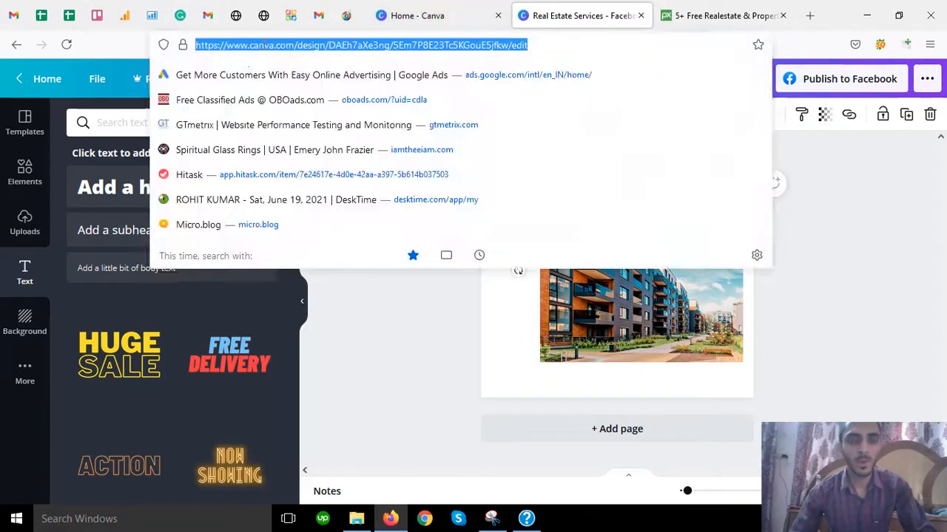
left_click(244, 45)
left_click_drag(227, 45, 298, 57)
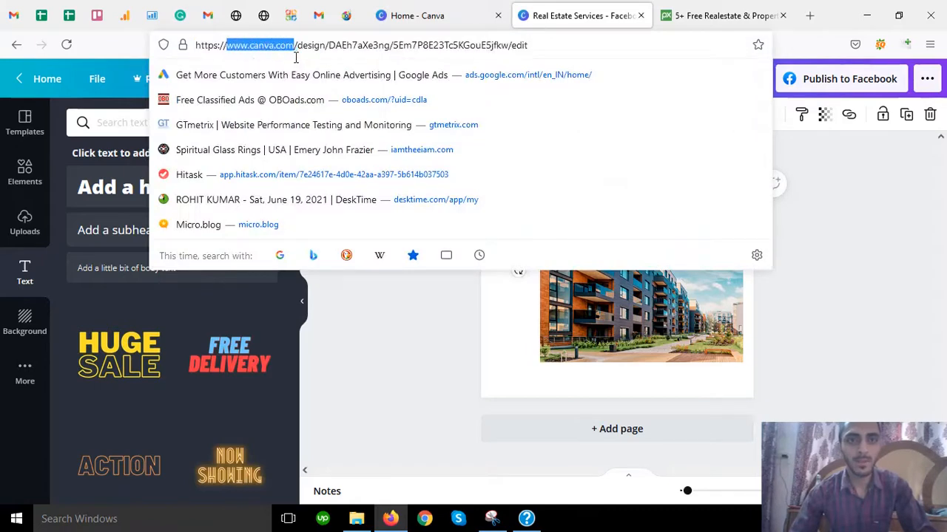
left_click(873, 251)
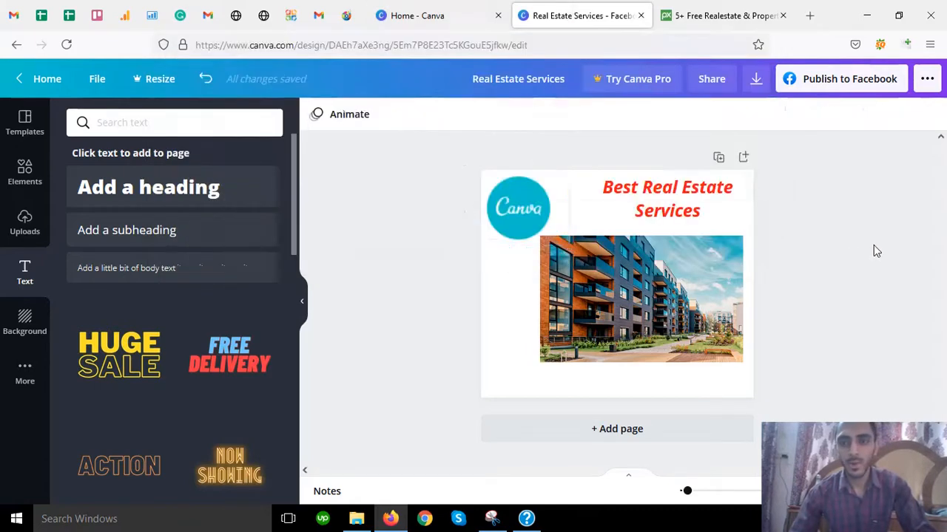
key("ctrl+v")
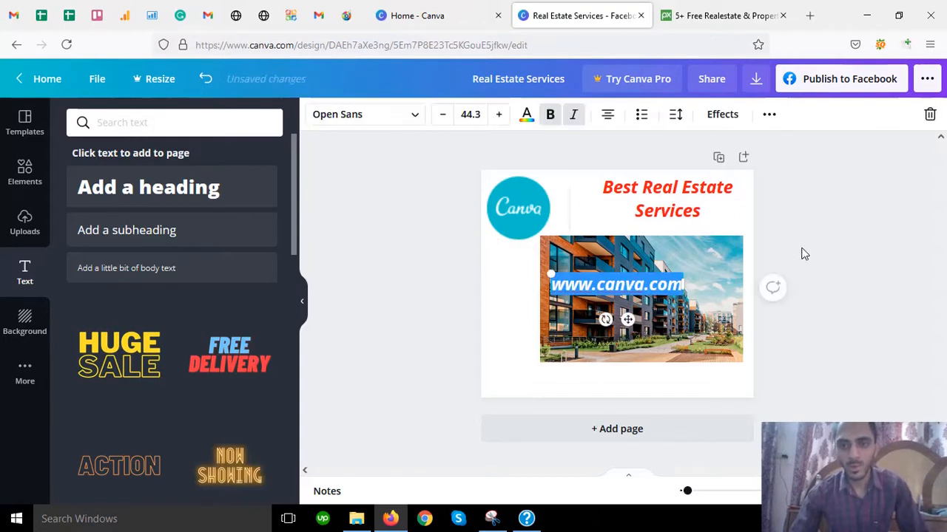
left_click_drag(637, 284, 666, 391)
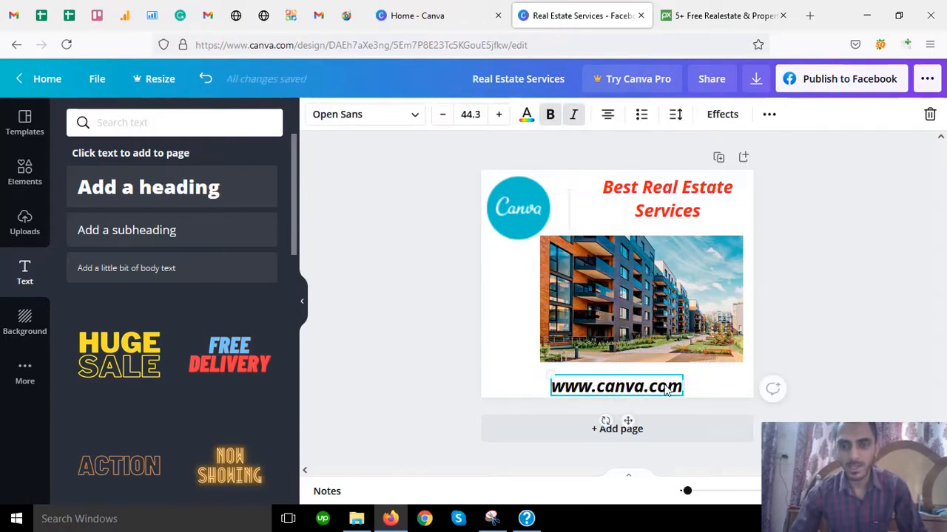
left_click(869, 296)
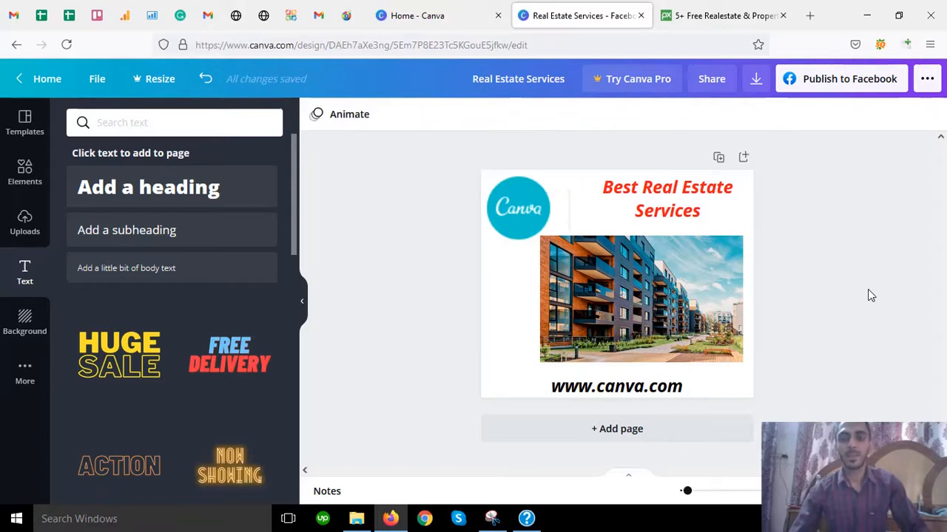
- Nudge the building photo slightly towards the page's right edge
left_click(669, 272)
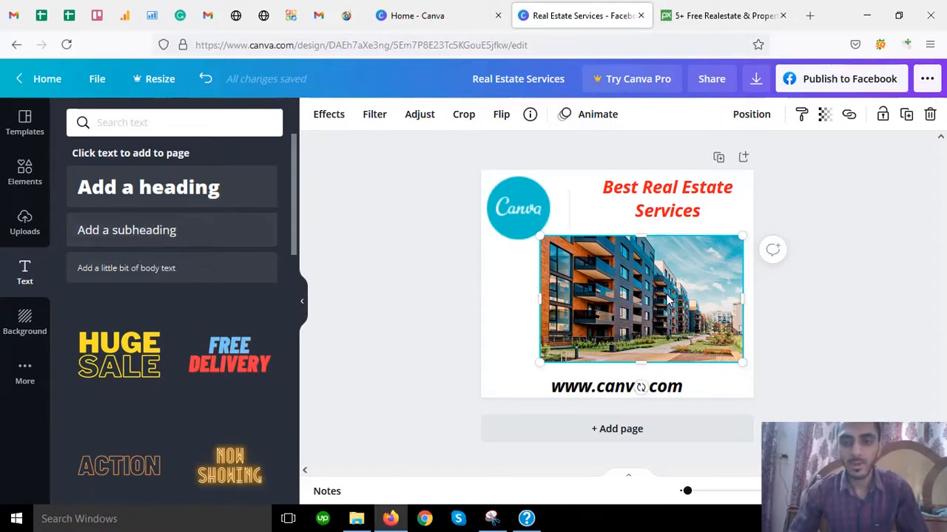
left_click_drag(668, 299, 673, 299)
left_click(911, 256)
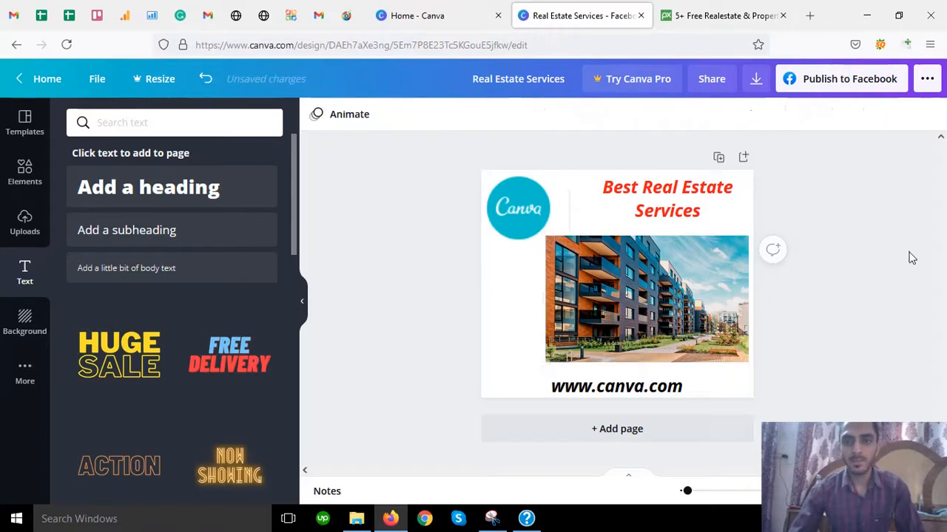
left_click(579, 280)
left_click(521, 281)
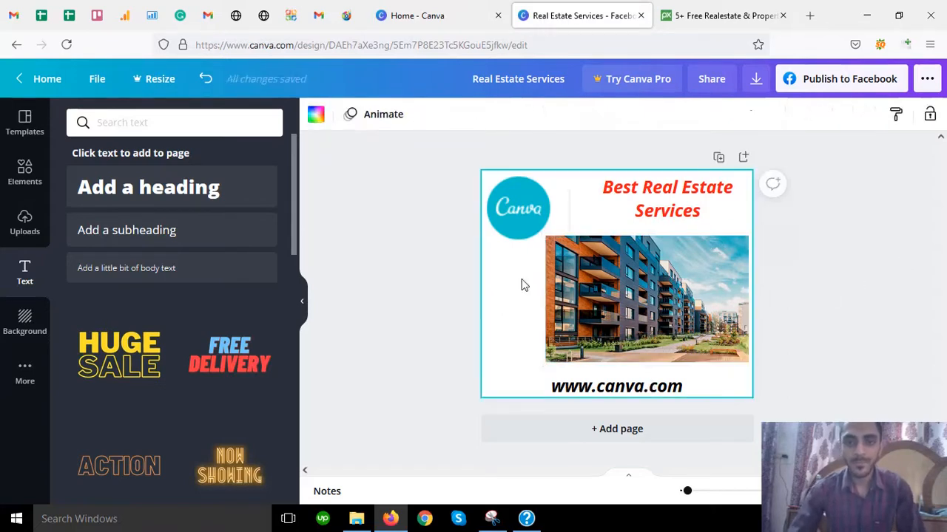
- Add a circular frame from the elements library and place it over the left part of the building photo
left_click(24, 174)
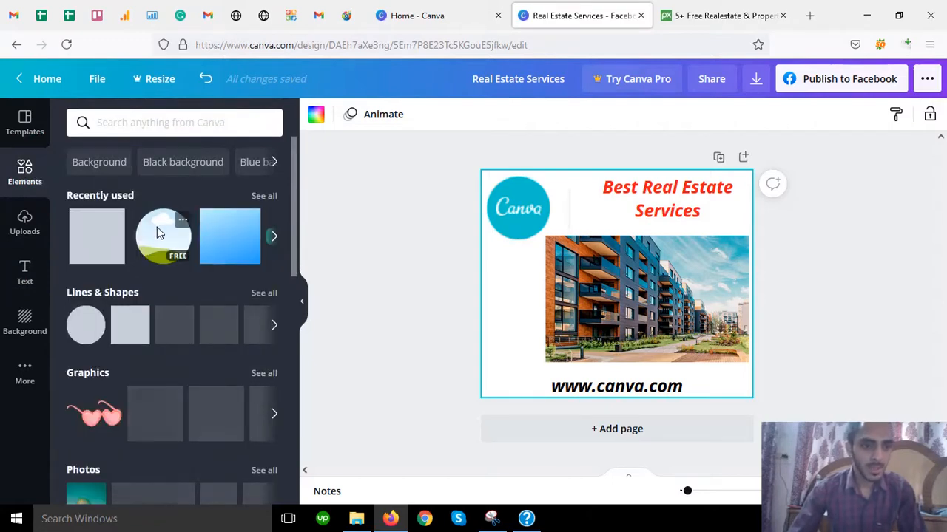
scroll(158, 230, "down", 2)
scroll(162, 235, "down", 4)
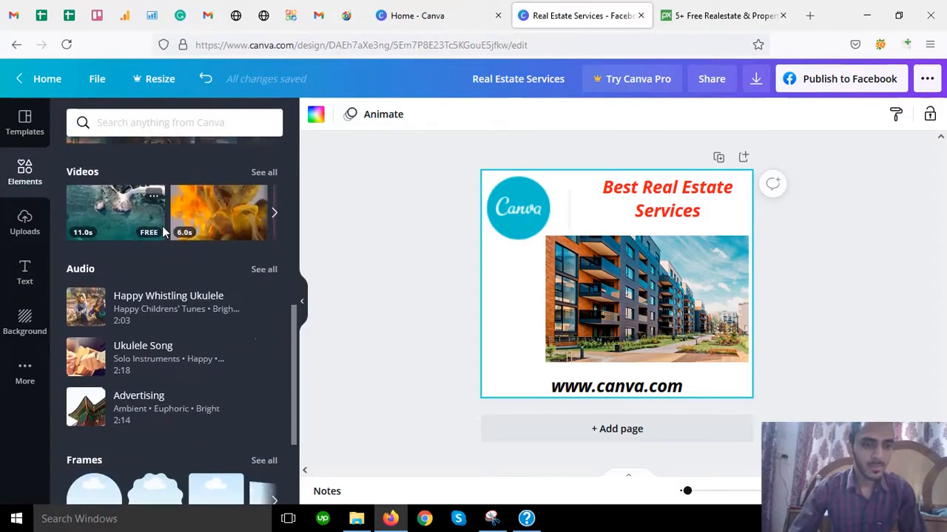
scroll(165, 233, "down", 2)
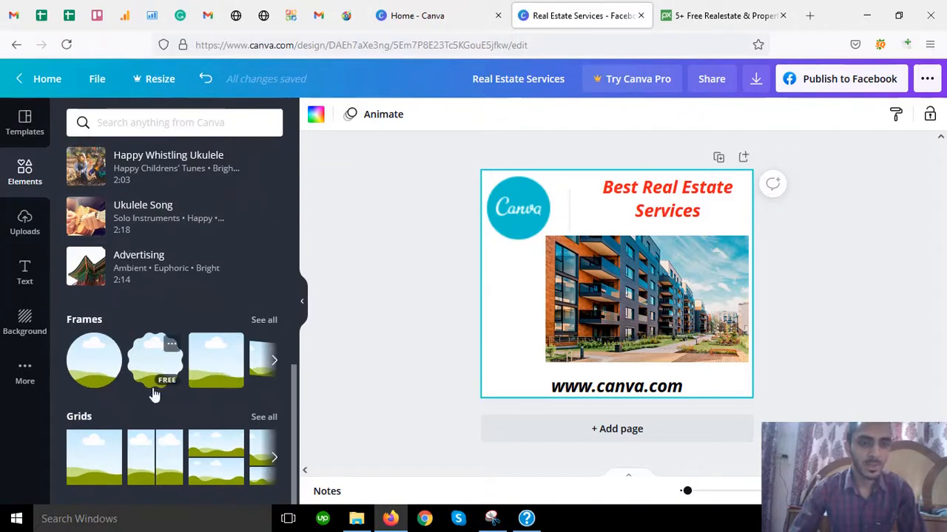
left_click(96, 367)
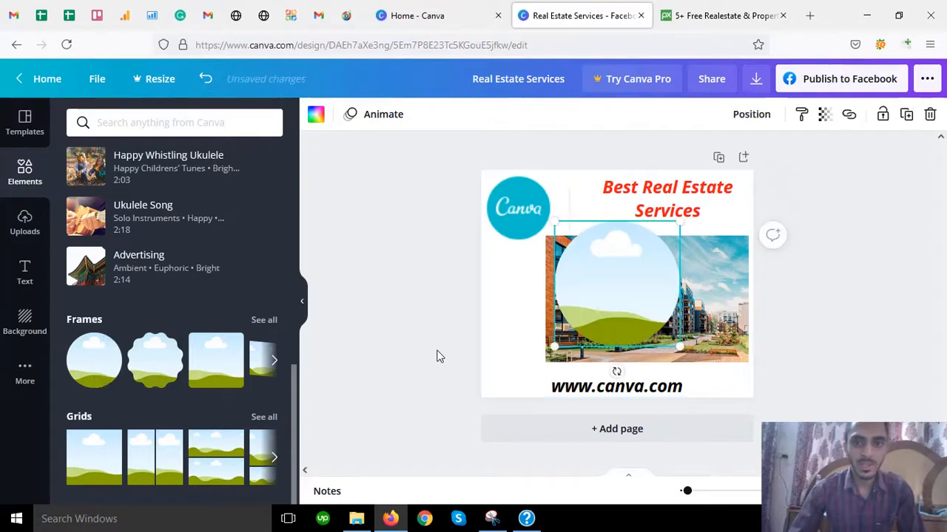
left_click_drag(621, 303, 554, 310)
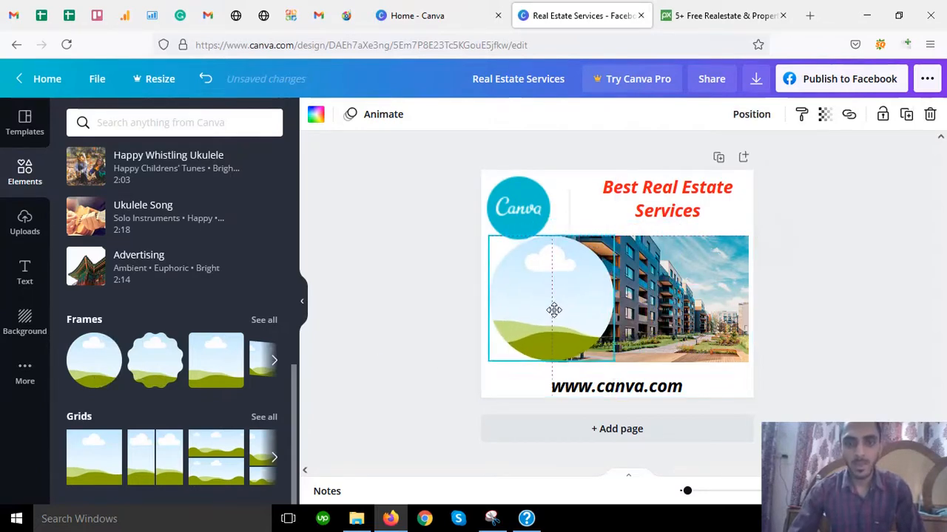
left_click(798, 294)
- Fill the circular frame with the building photo, enlarge it, and move it below the "Best Real Estate Services" text
left_click_drag(706, 272, 581, 283)
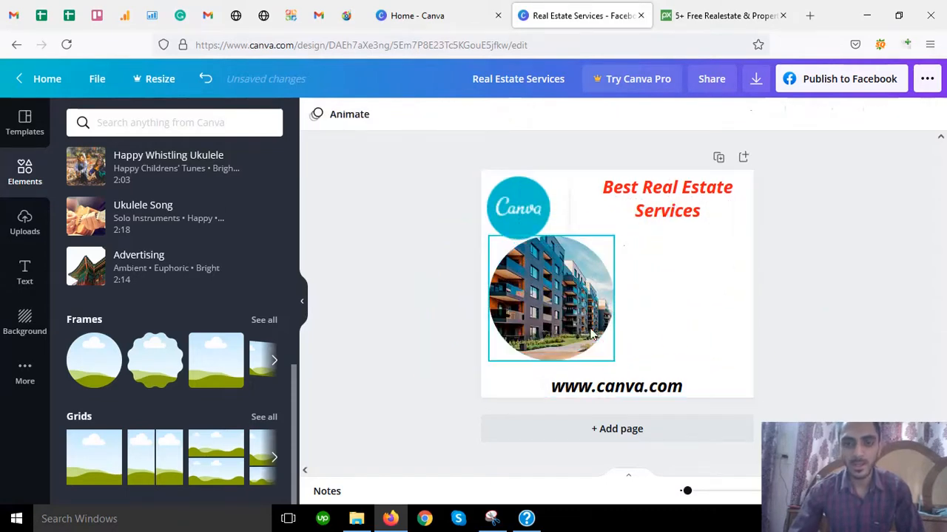
left_click_drag(617, 364, 646, 392)
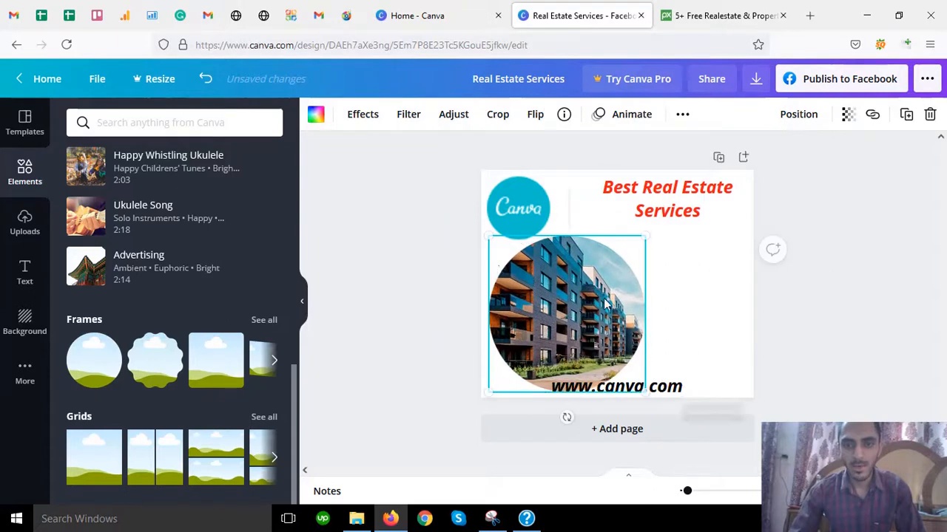
left_click_drag(592, 293, 693, 273)
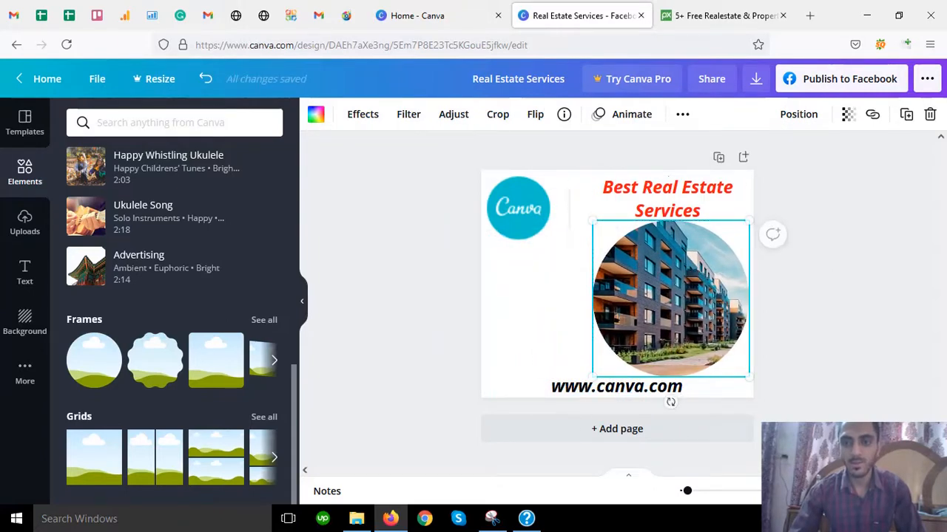
left_click(805, 519)
left_click(819, 464)
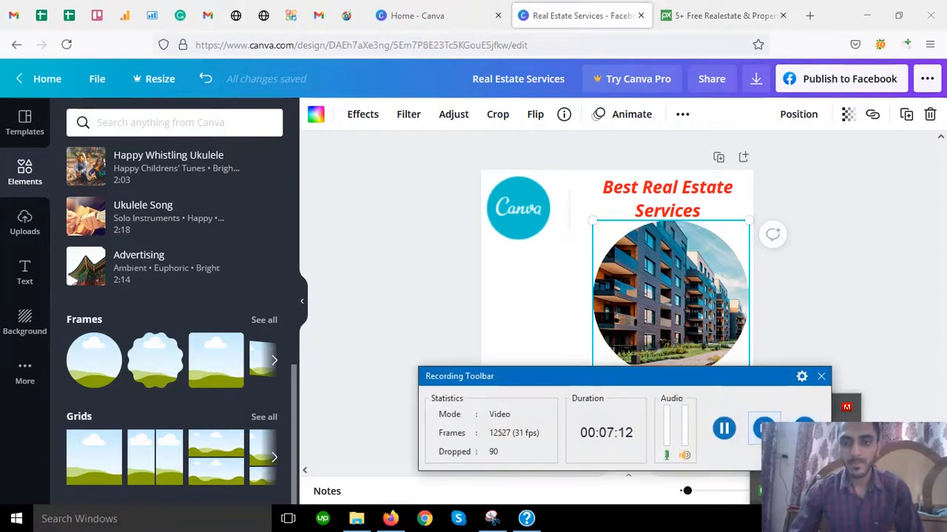
left_click(821, 376)
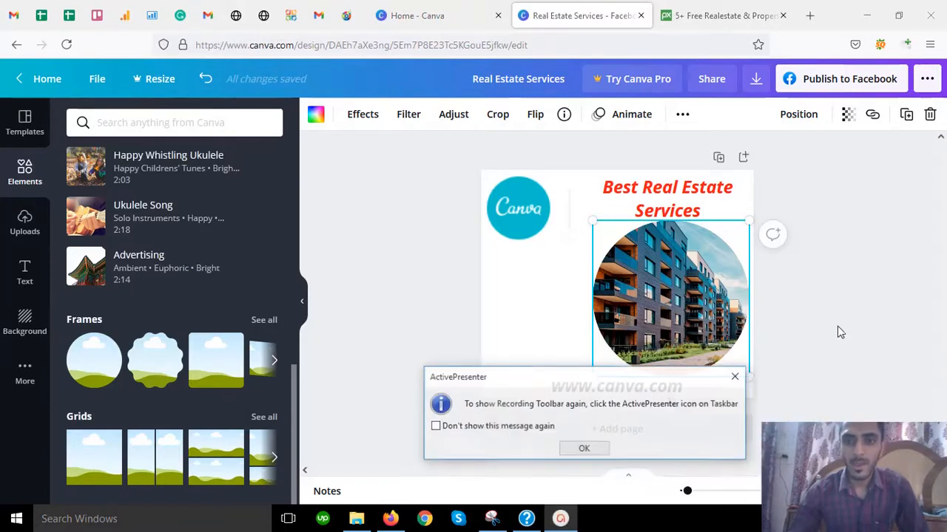
left_click(581, 446)
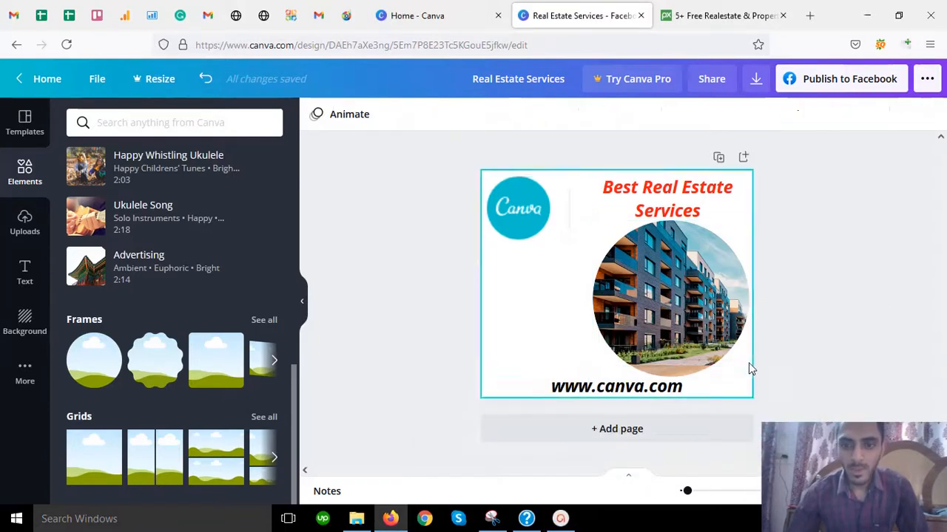
- Shift the circular building photo slightly left to align its right edge with the red heading's text box
left_click(690, 300)
mouse_move(689, 301)
left_mouse_down()
mouse_move(642, 301)
mouse_move(721, 301)
mouse_move(553, 297)
mouse_move(692, 298)
mouse_move(587, 296)
mouse_move(680, 293)
left_mouse_up()
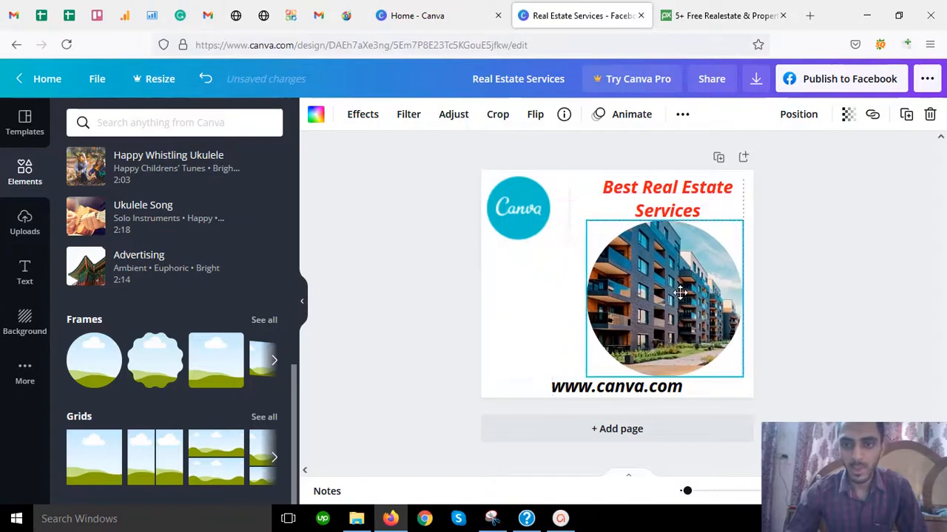
left_click(858, 259)
- Move "Best Real Estate Services" below the logo, narrow its box to wrap onto four lines, and enlarge the text
left_click(676, 201)
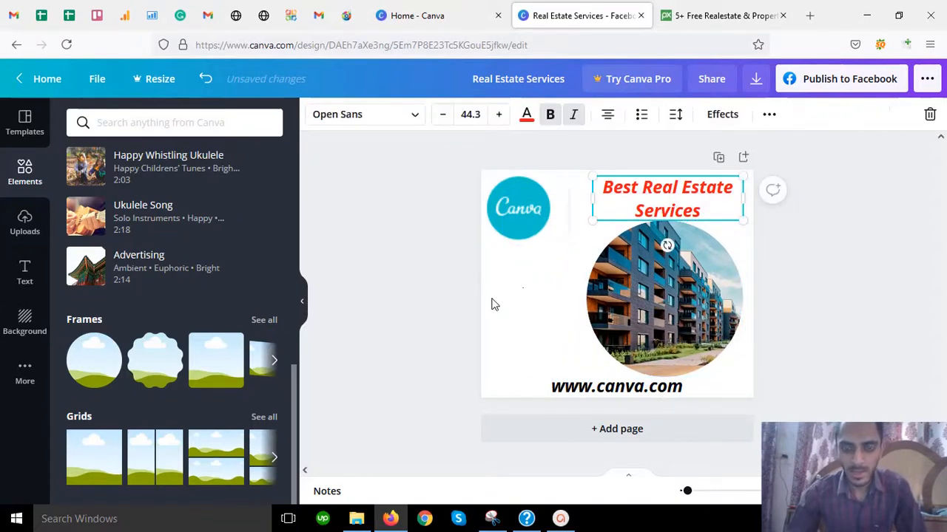
left_click(523, 225)
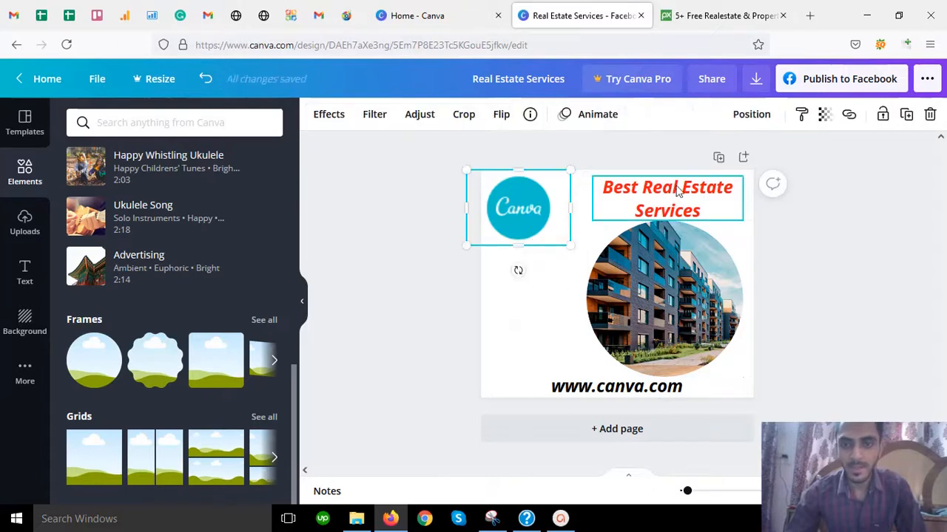
left_click_drag(648, 205, 545, 283)
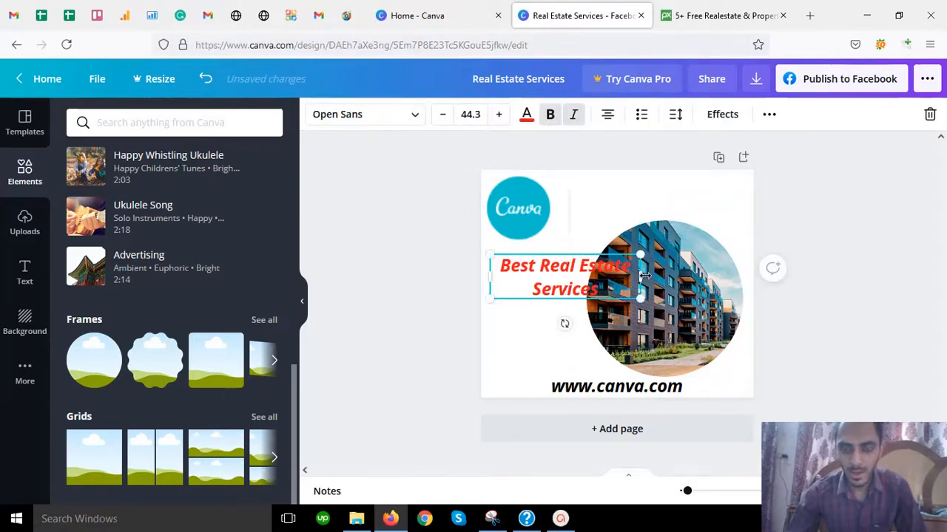
left_click_drag(643, 275, 562, 296)
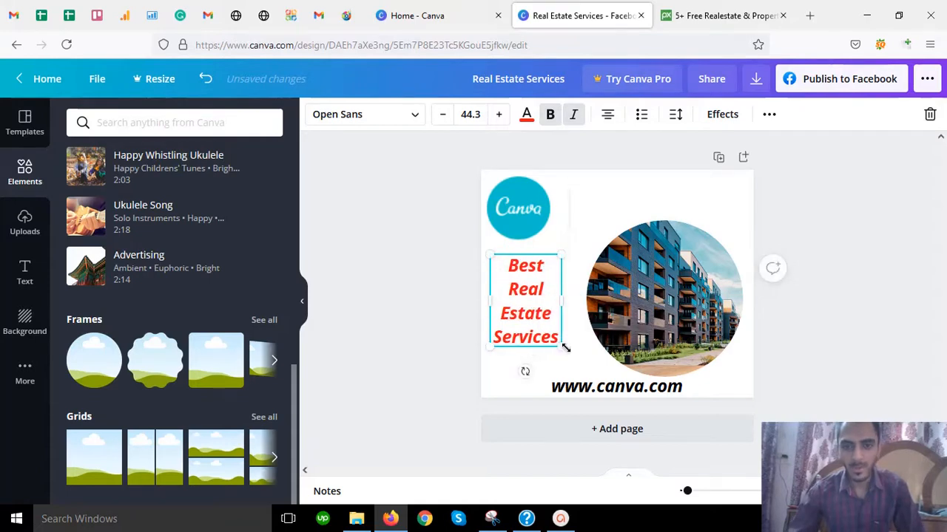
left_click_drag(566, 348, 580, 366)
- Move the circular building photo up beside the logo and red text, and enlarge it slightly
left_click_drag(674, 290, 669, 264)
left_click_drag(734, 352, 747, 364)
left_click(864, 339)
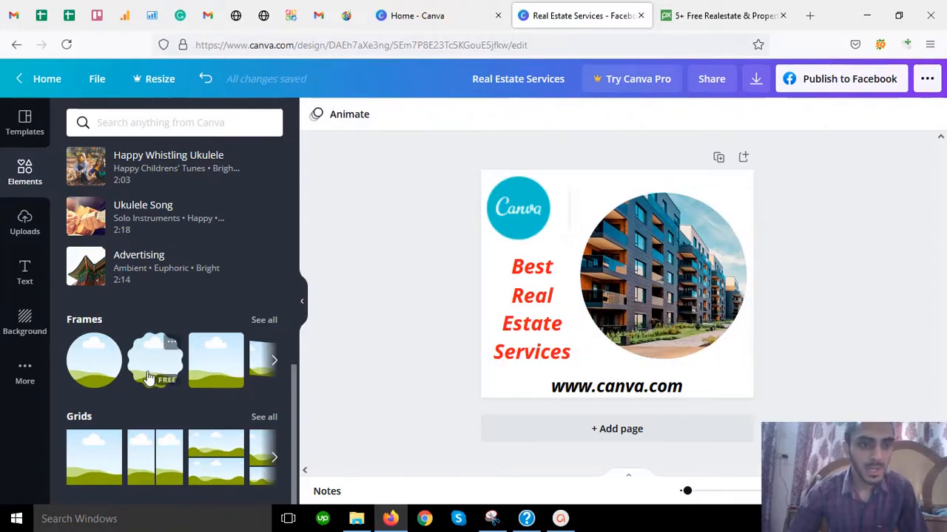
- Nudge the Canva logo slightly right and move the red "Best Real Estate Services" heading slightly up
left_click_drag(545, 232, 550, 232)
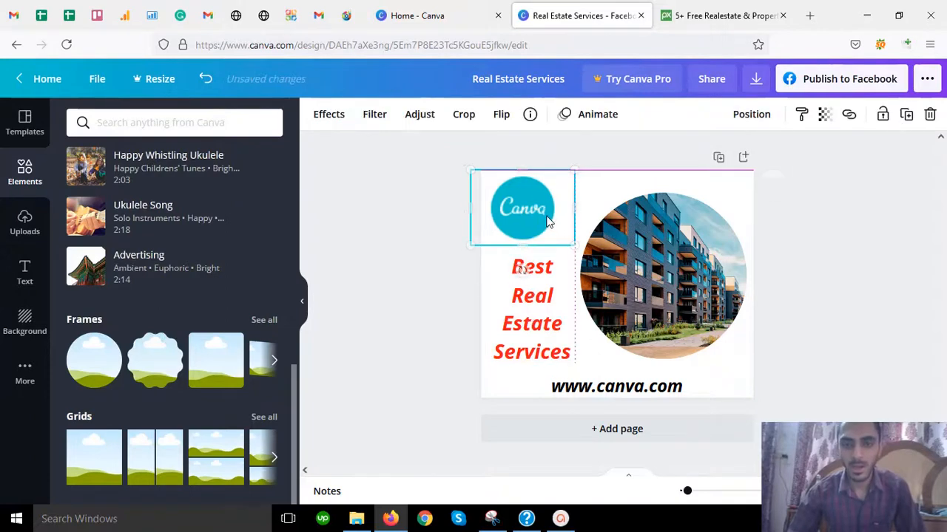
left_click_drag(545, 293, 540, 291)
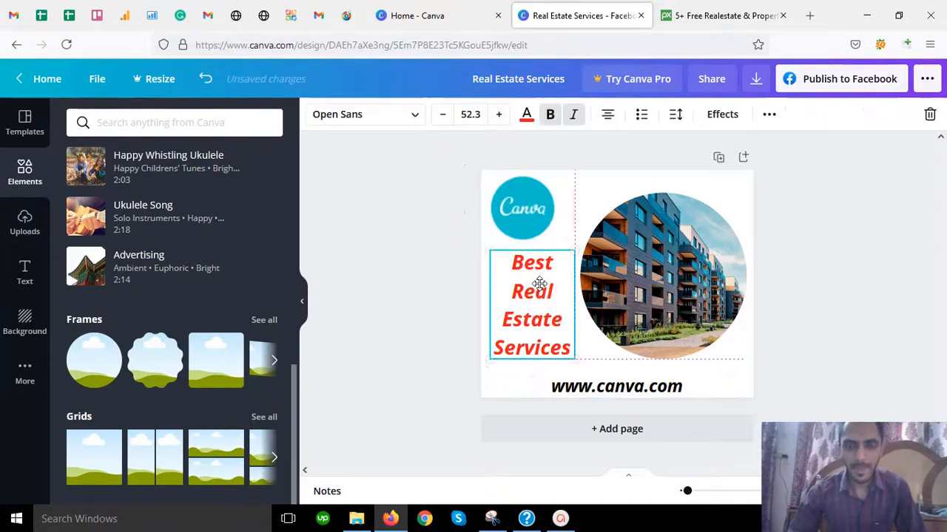
left_click(421, 265)
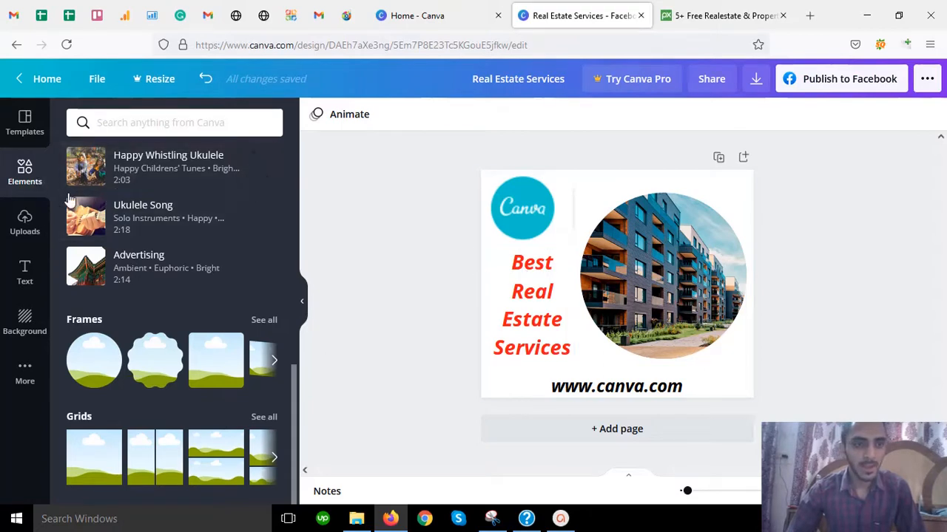
- Add a square shape, narrow it to the heading's width, and place it behind the "Best Real Estate Services" text
scroll(68, 200, "up", 10)
scroll(174, 219, "down", 3)
scroll(176, 222, "up", 1)
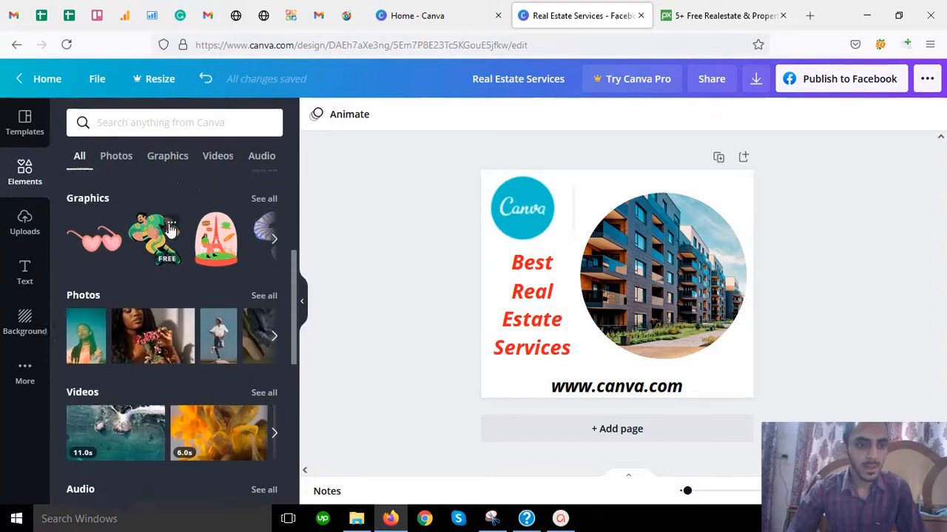
scroll(178, 222, "up", 1)
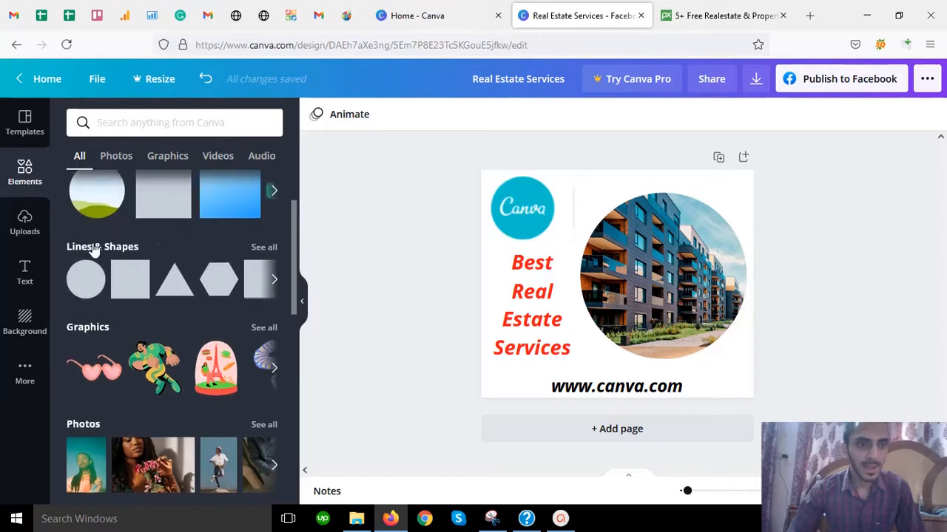
left_click(117, 285)
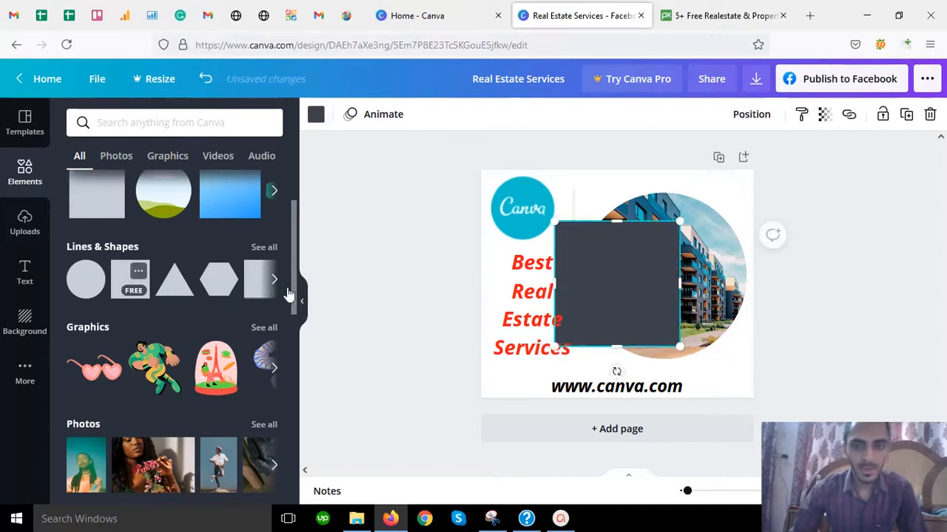
left_click_drag(634, 269, 556, 294)
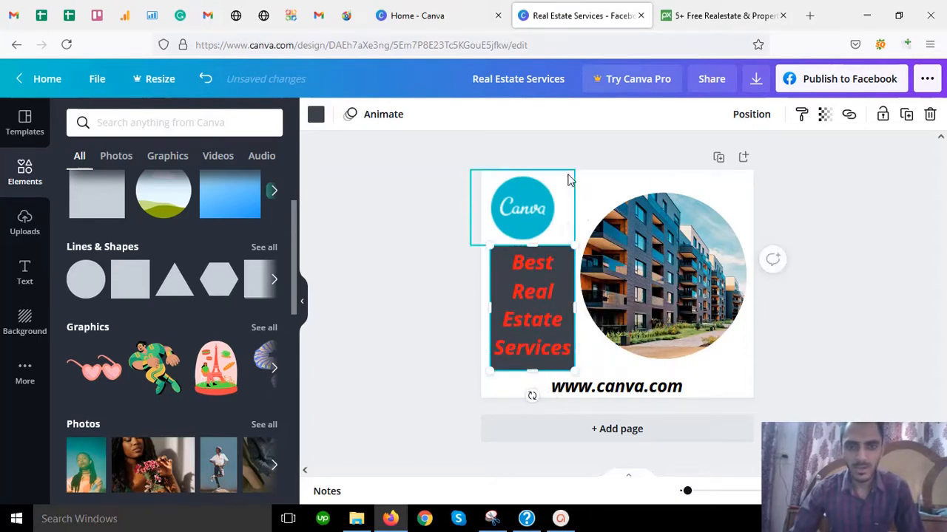
- Change the fill of the rectangle behind the heading to dark blue
left_click(317, 115)
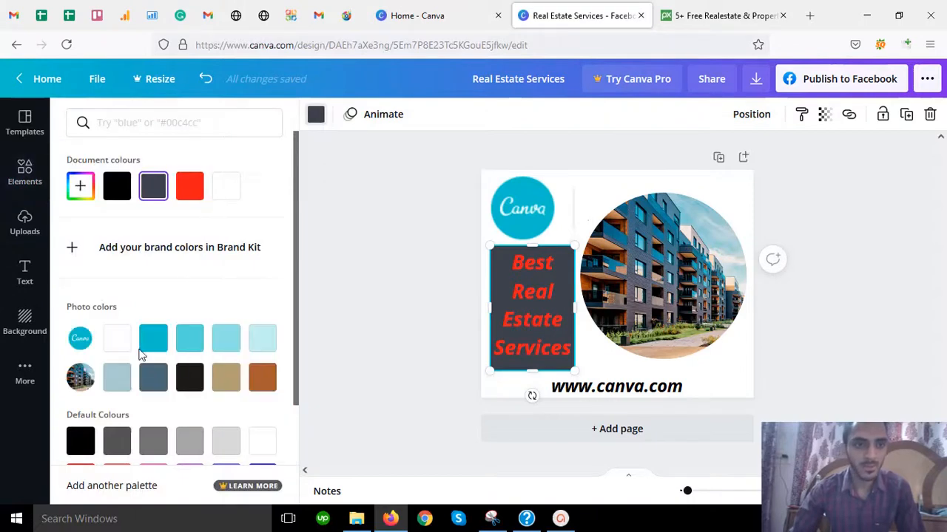
left_click(117, 340)
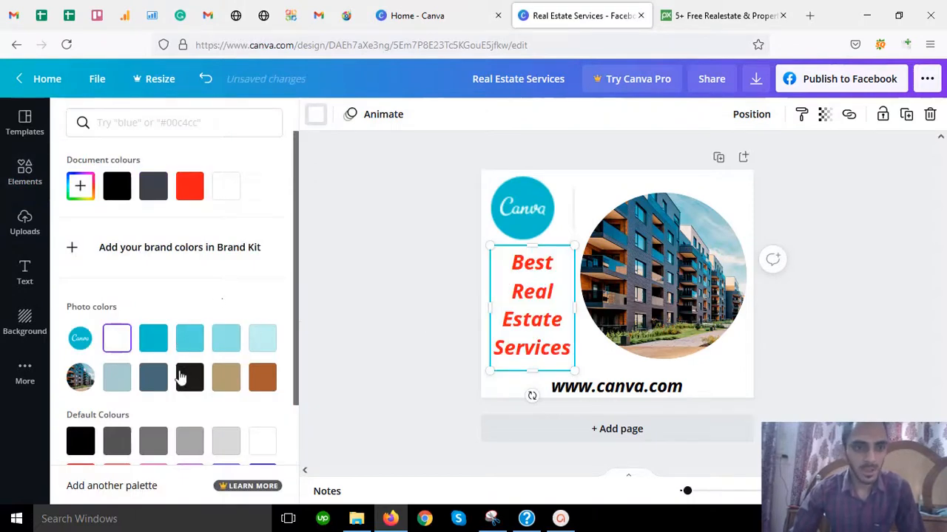
scroll(180, 378, "down", 3)
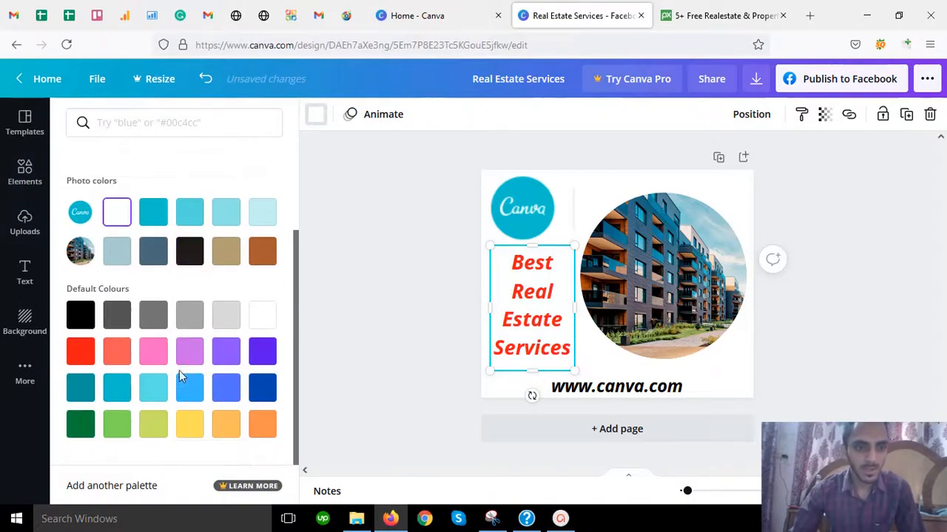
left_click(263, 389)
left_click(399, 322)
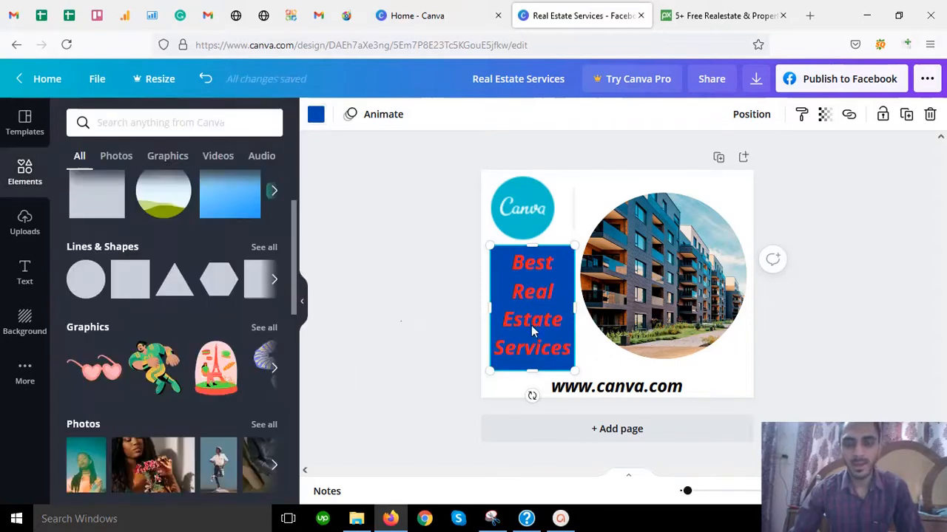
left_click(383, 274)
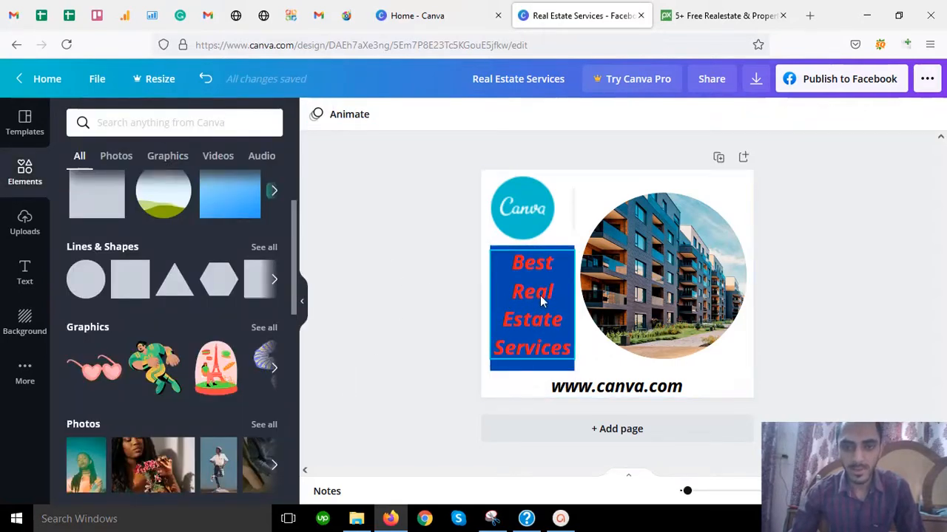
- Change the "Best Real Estate Services" text color to white
left_click(542, 300)
left_click(526, 117)
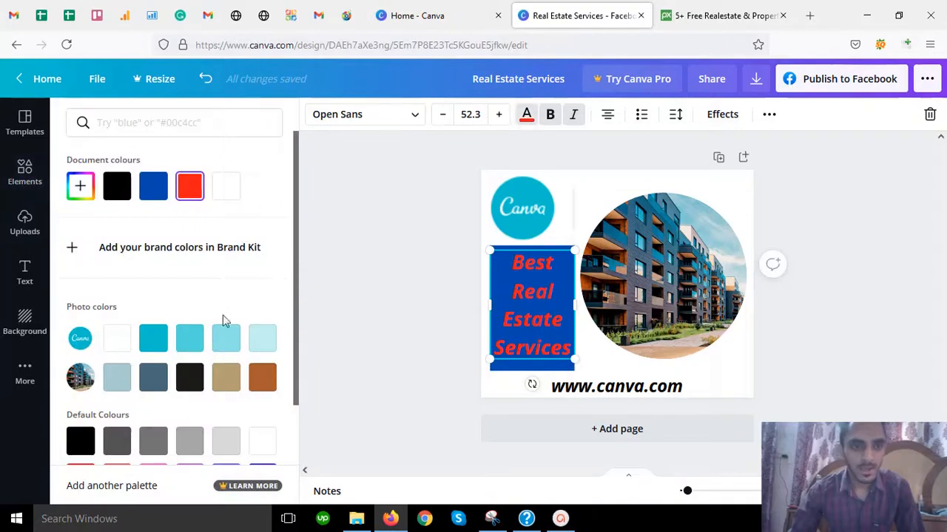
left_click(117, 338)
left_click(418, 271)
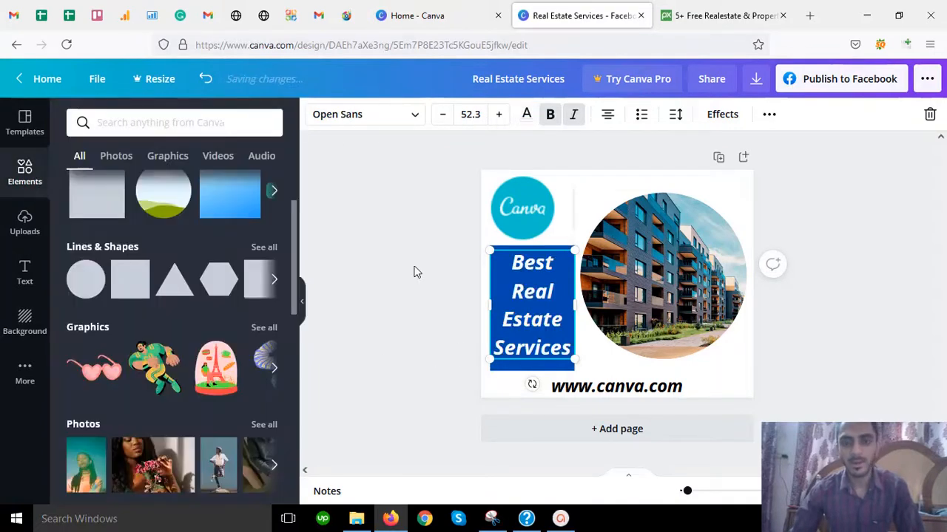
- Enlarge the circular building photo slightly so that it reaches the right edge of the page
left_click(706, 295)
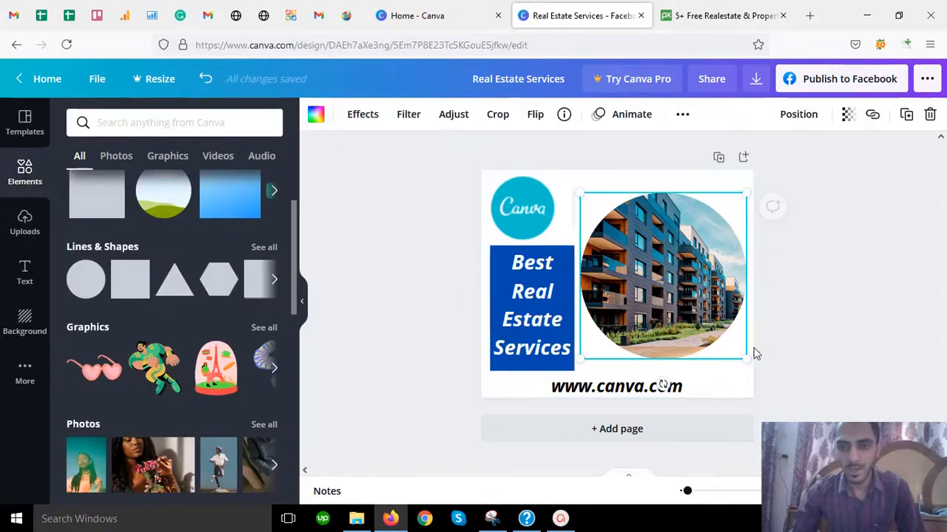
left_click_drag(750, 359, 757, 362)
left_click(795, 322)
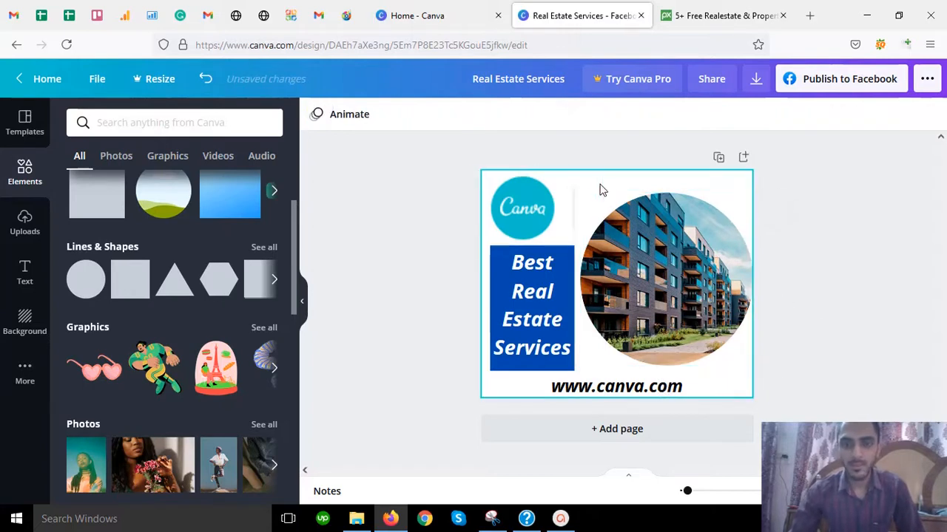
- Try coral, pink, pink-textured and white crumpled-paper backgrounds on the page
left_click(22, 330)
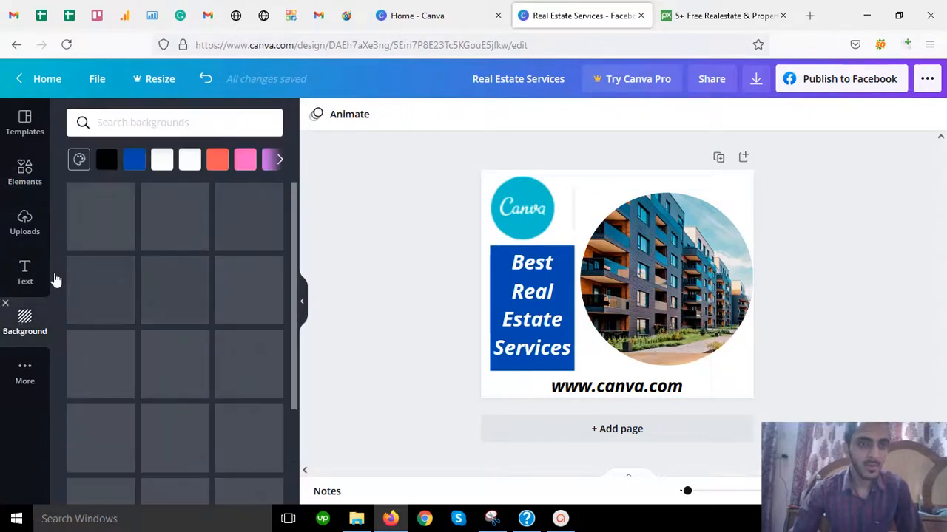
left_click(130, 165)
left_click(189, 162)
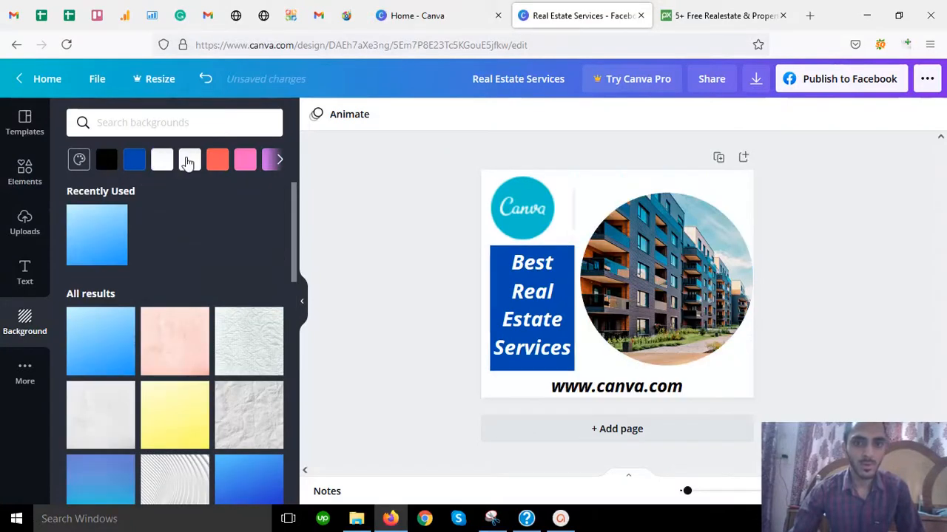
left_click(215, 162)
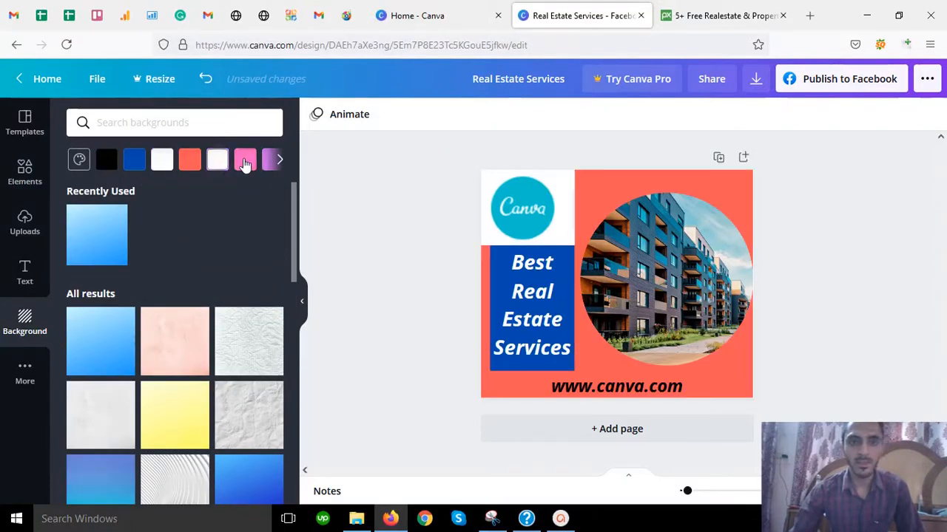
left_click(245, 160)
left_click(176, 342)
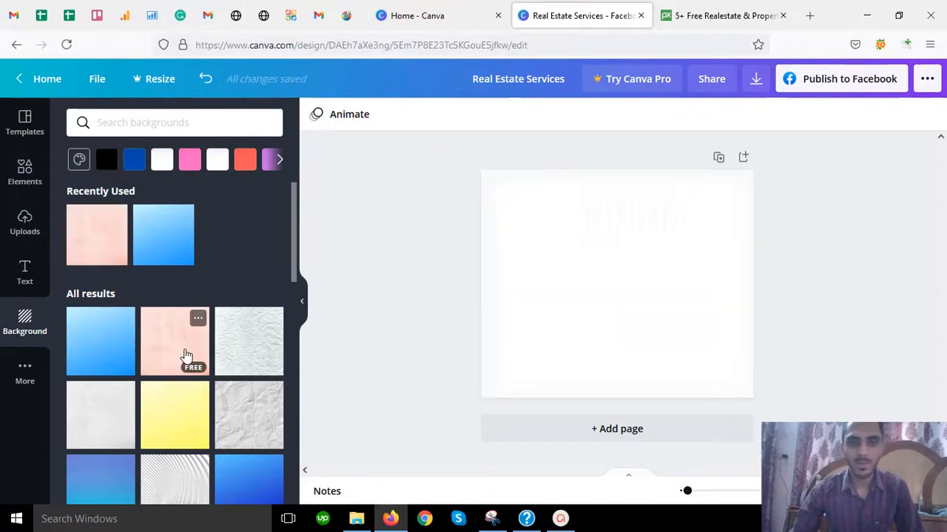
left_click(238, 353)
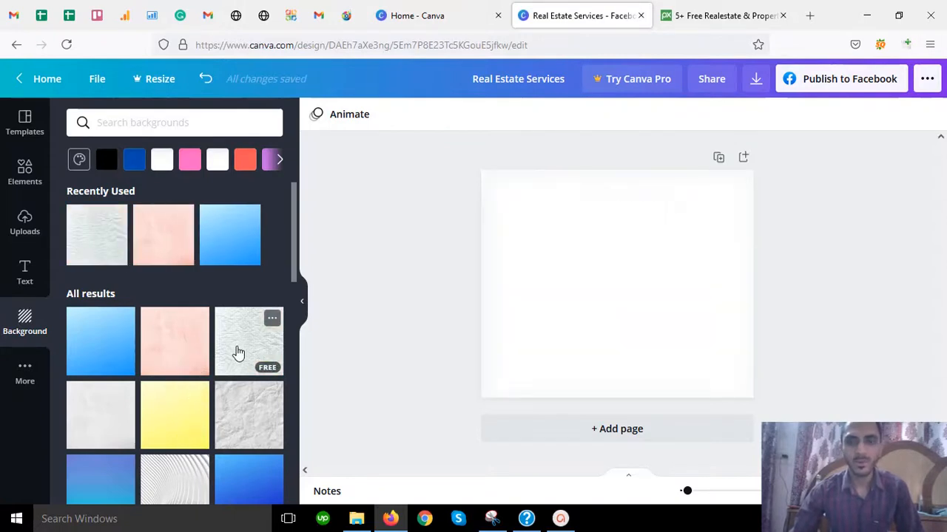
- Set the page background to the same dark blue as the rectangle behind the heading
left_click(136, 162)
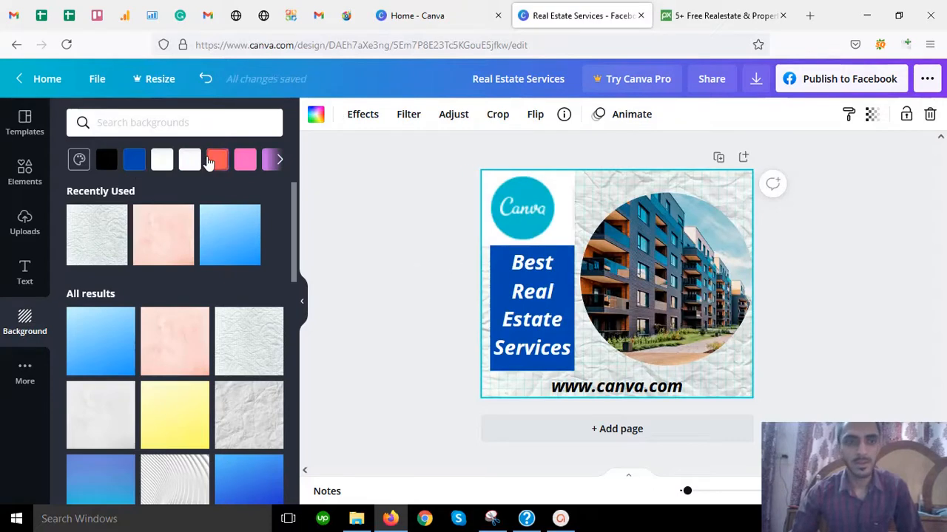
left_click(136, 160)
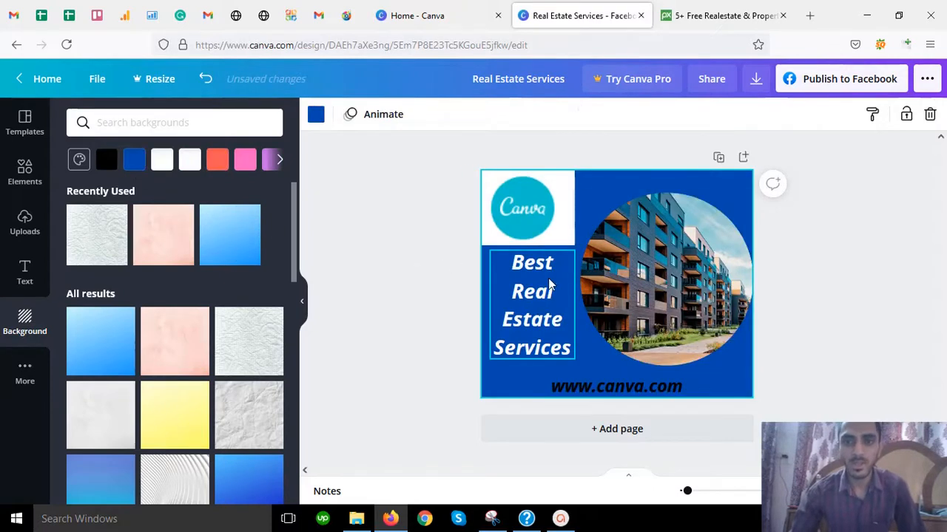
left_click(815, 264)
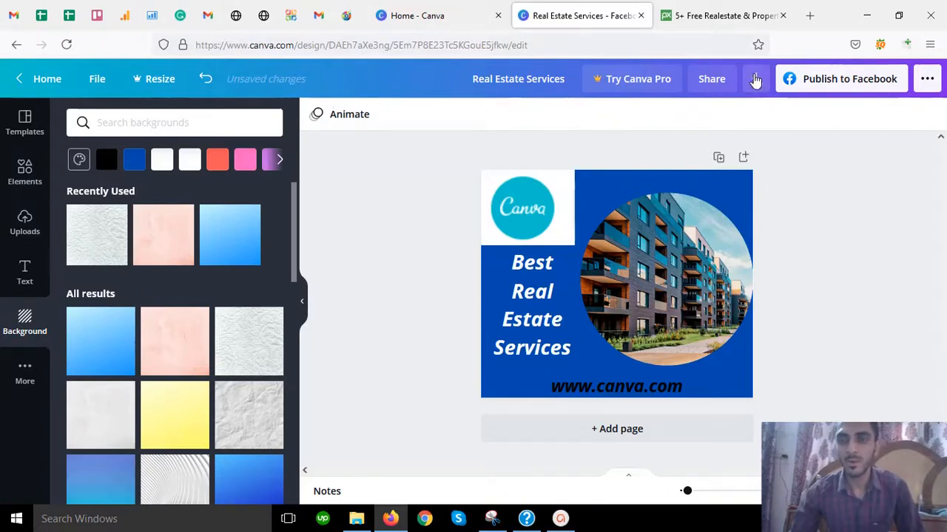
- Review the download file types, keep PNG selected, and close the download options without downloading
left_click(755, 79)
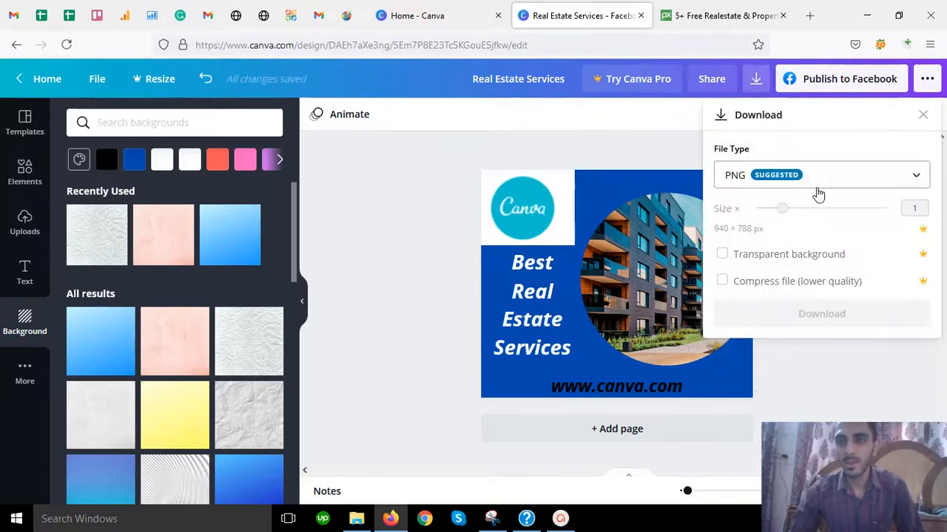
left_click(835, 184)
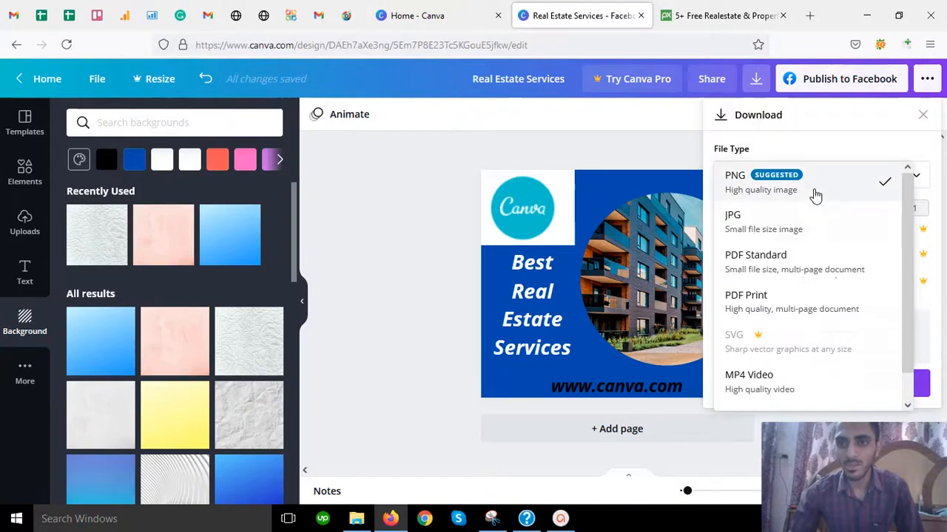
left_click(815, 194)
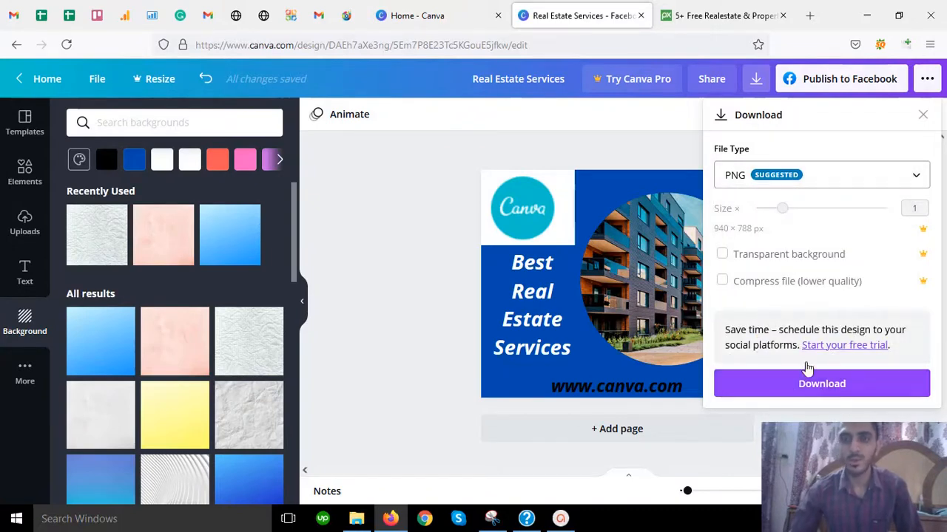
left_click(364, 208)
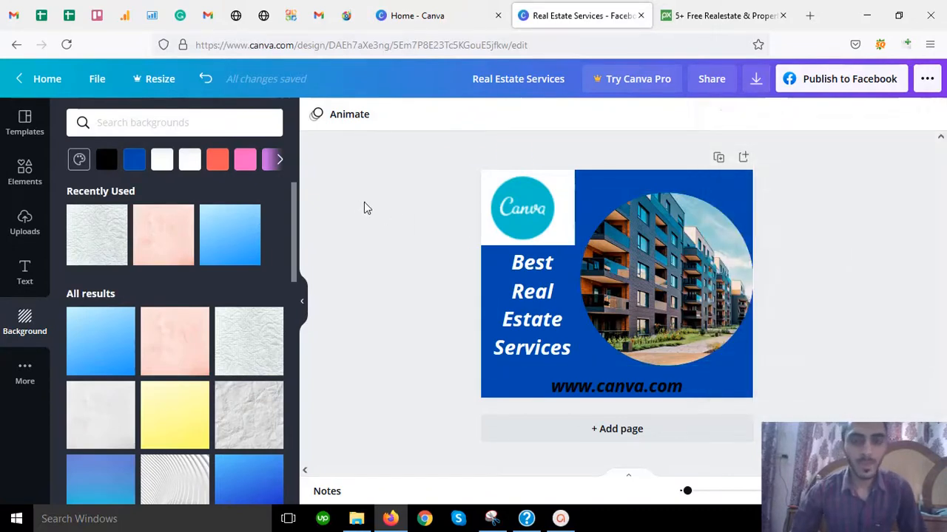
left_click(689, 267)
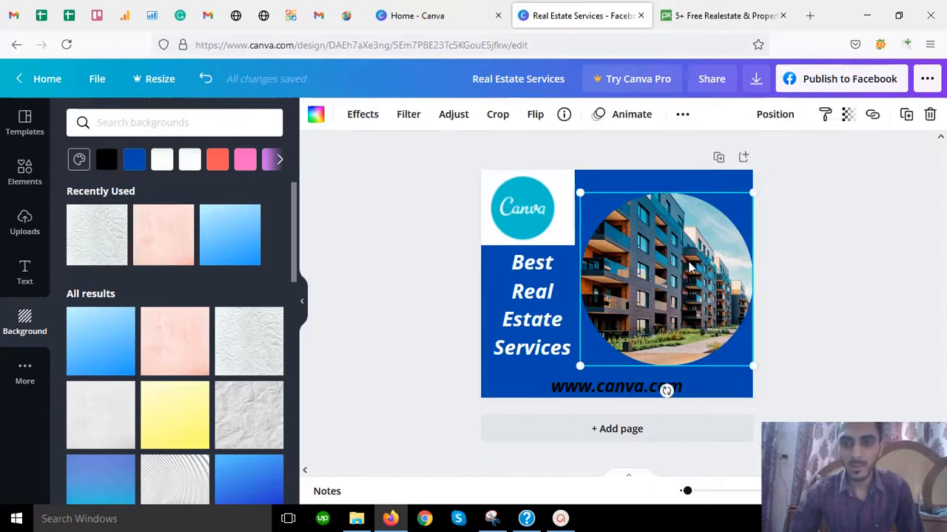
left_click(814, 266)
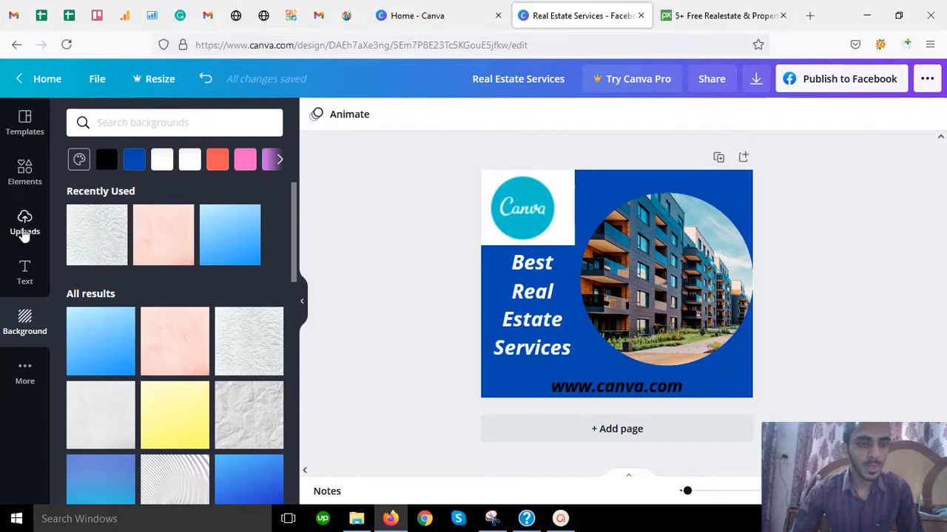
- Examine the media upload sources and the device file picker, cancel it, and return to the uploaded images
left_click(25, 231)
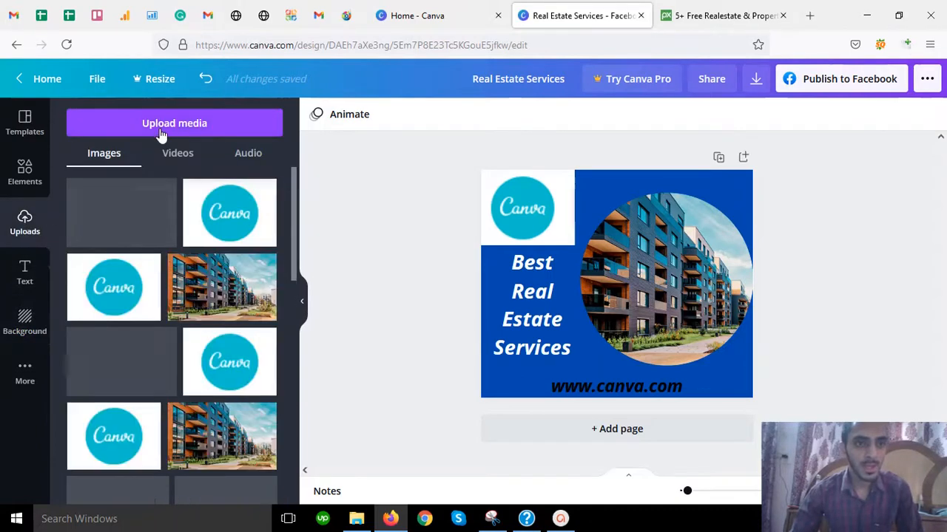
left_click(162, 133)
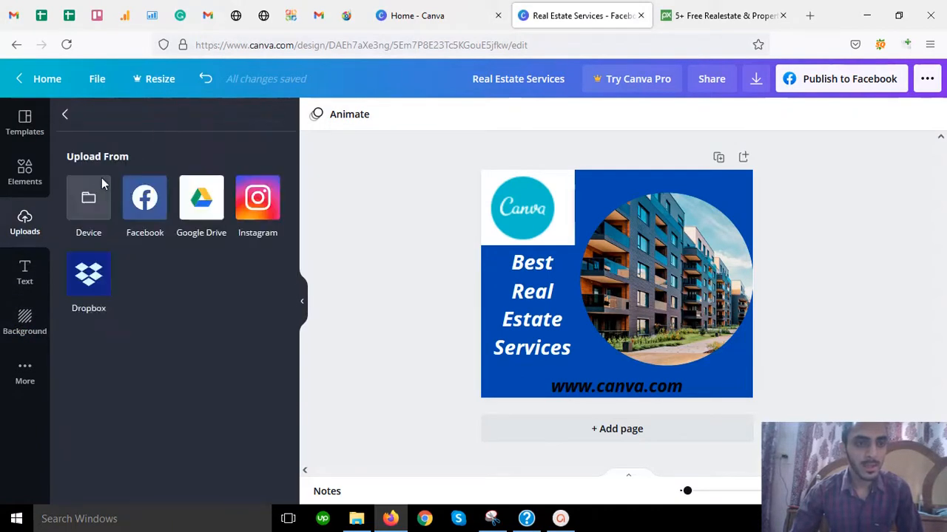
left_click(88, 199)
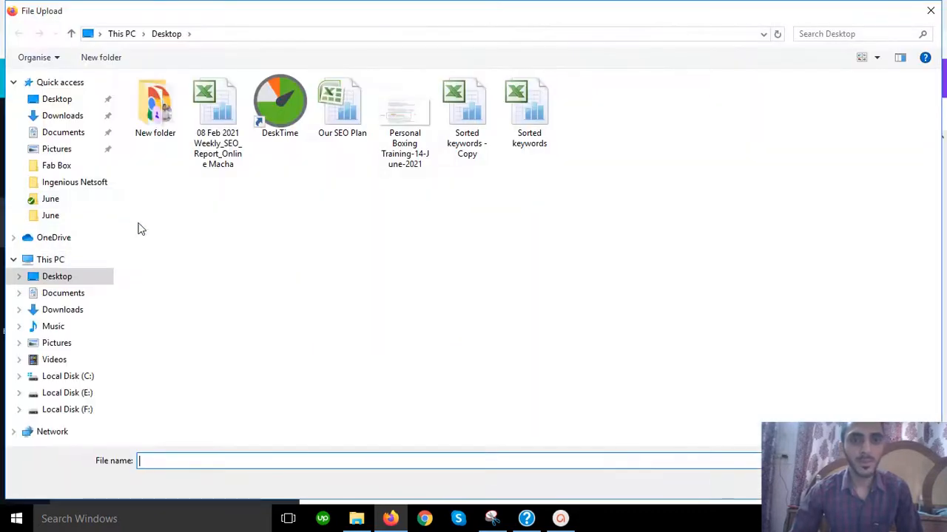
left_click(930, 10)
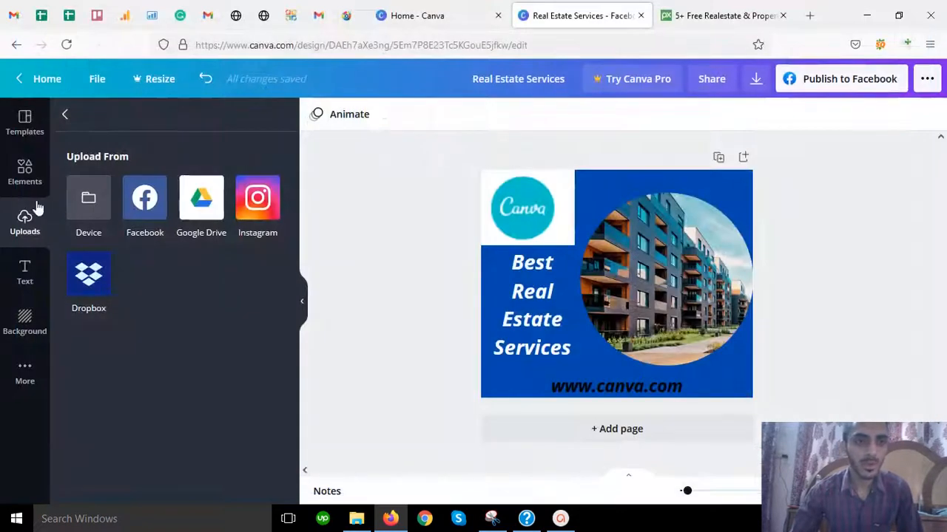
left_click(66, 117)
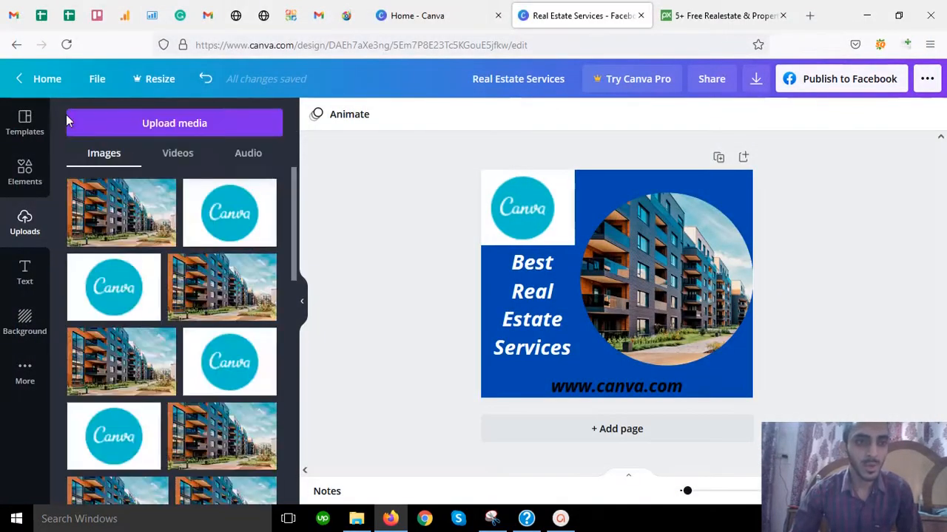
- Try placing the uploaded building photo on the page, and remove it
scroll(139, 239, "down", 5)
scroll(139, 238, "up", 5)
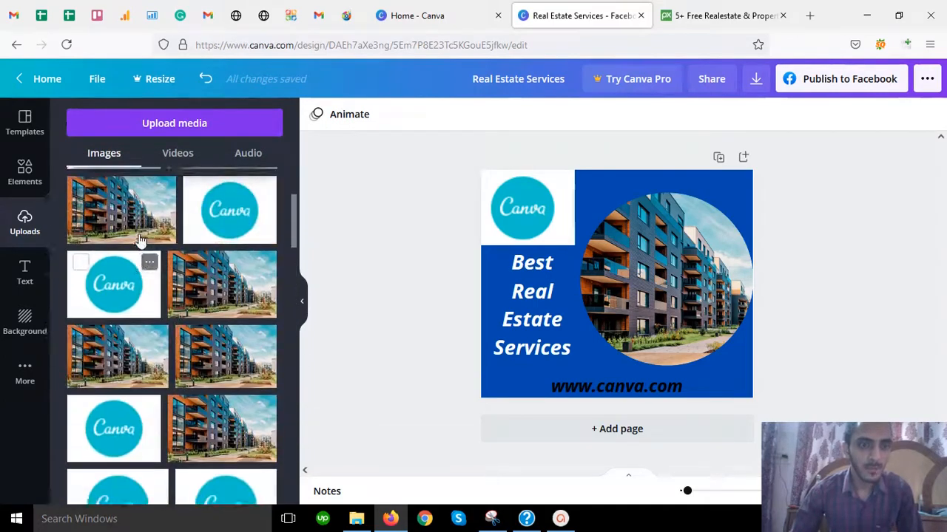
left_click_drag(130, 188, 612, 241)
key("Delete")
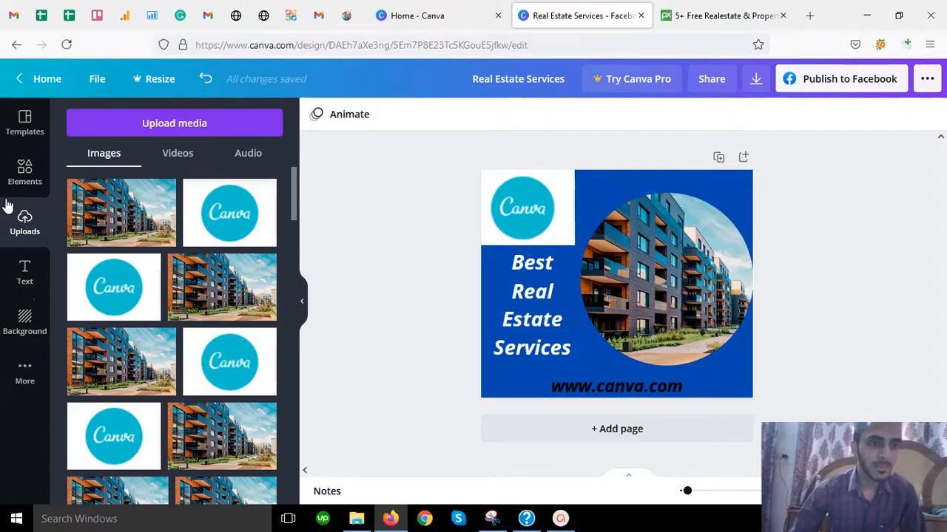
- Look through the elements library down to its frames and grids, and return to the uploaded images
left_click(19, 179)
scroll(181, 274, "down", 5)
scroll(181, 274, "down", 3)
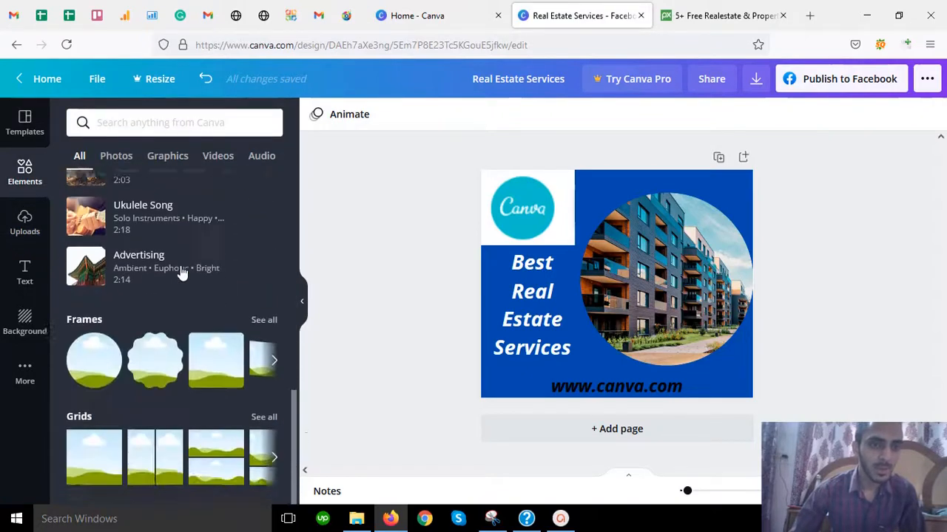
scroll(181, 273, "up", 8)
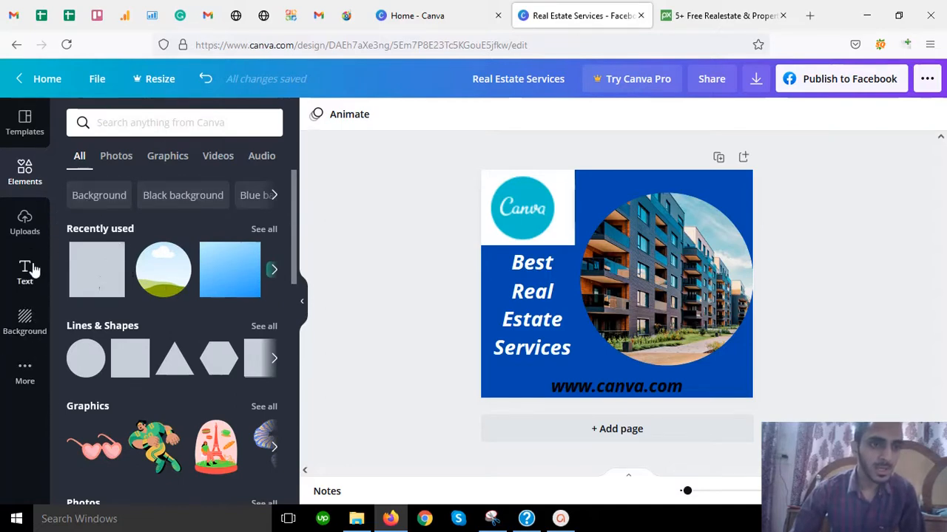
left_click(28, 234)
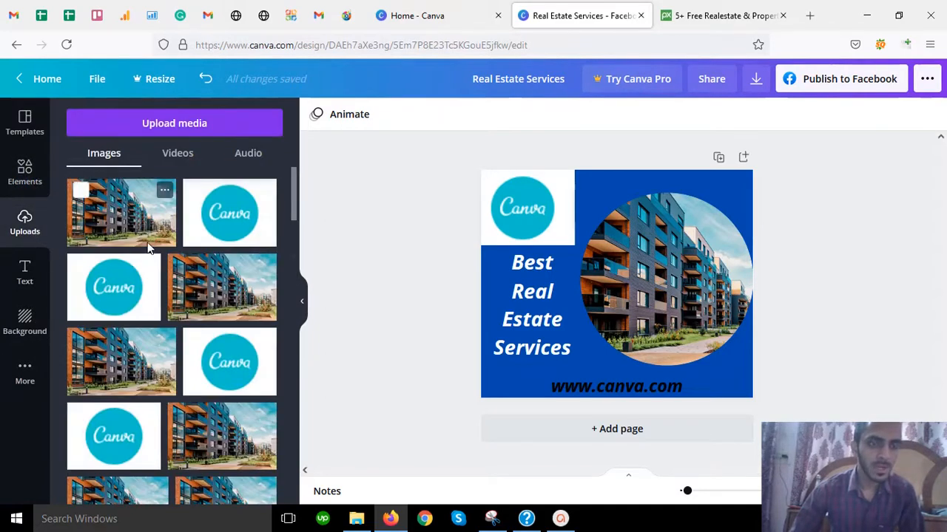
- Search the photo elements for "realesate" and browse the results for suitable real estate images
left_click(29, 171)
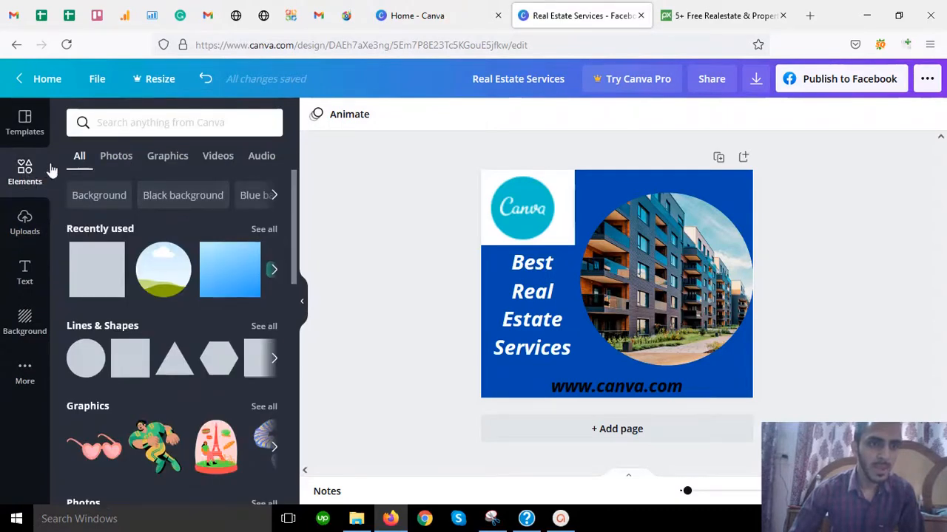
left_click(119, 158)
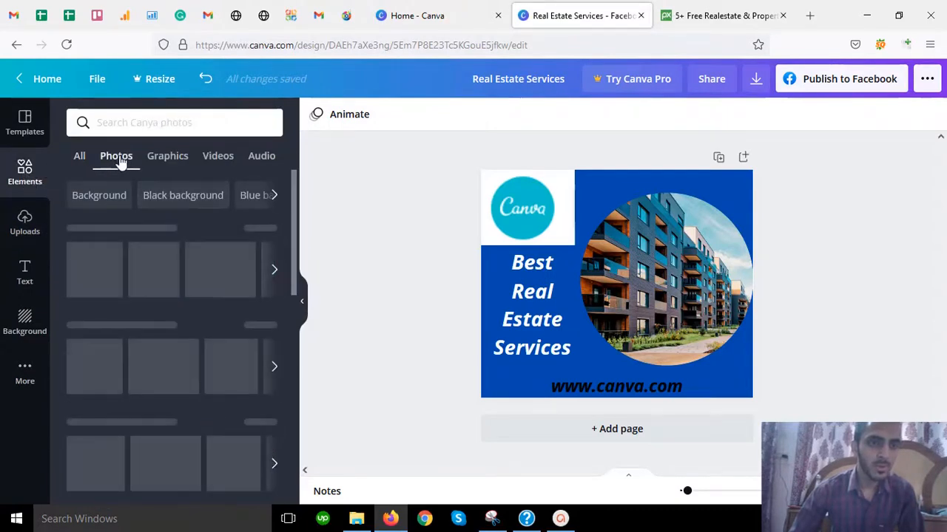
left_click(118, 122)
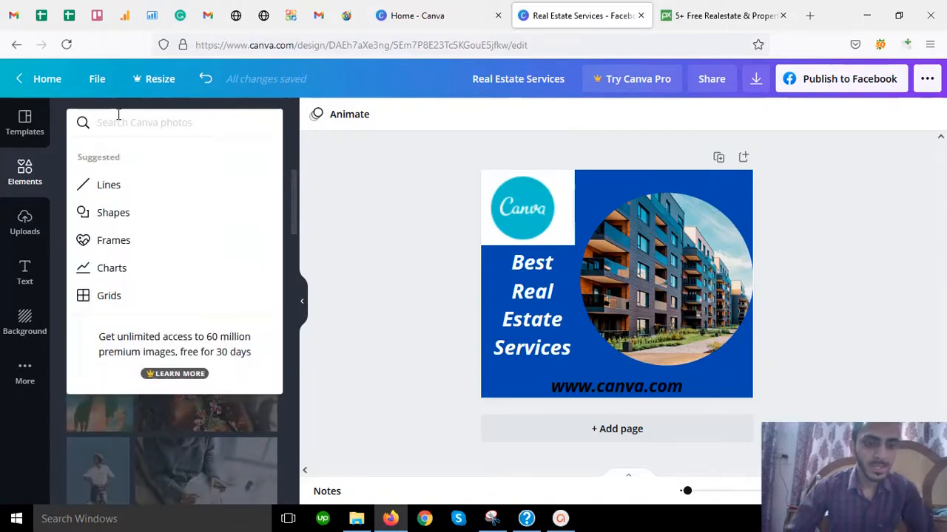
type("realstate")
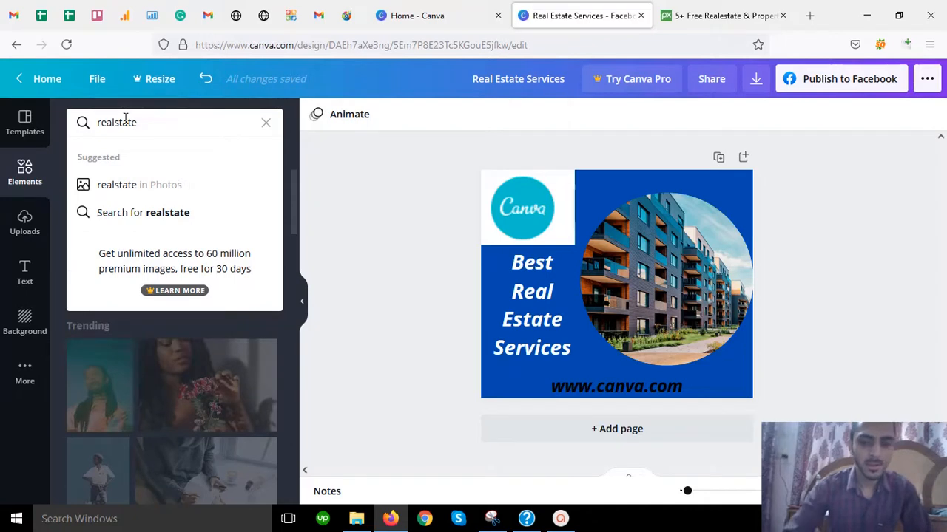
key("BackSpace")
key("BackSpace")
key("BackSpace")
key("BackSpace")
key("BackSpace")
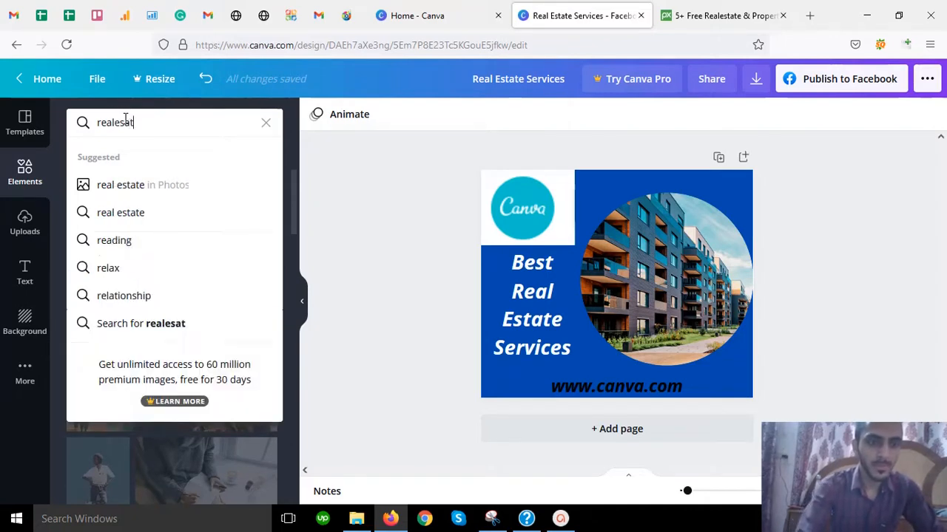
key("Return")
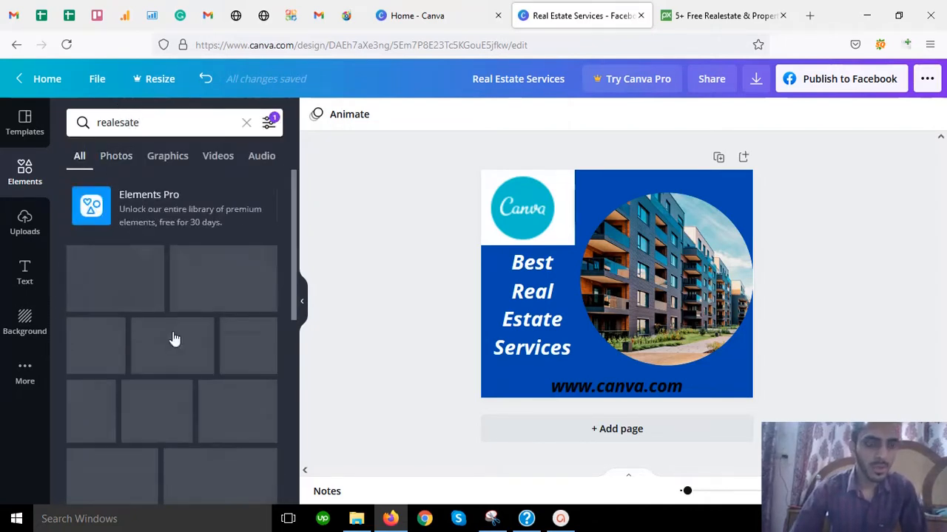
scroll(171, 325, "down", 3)
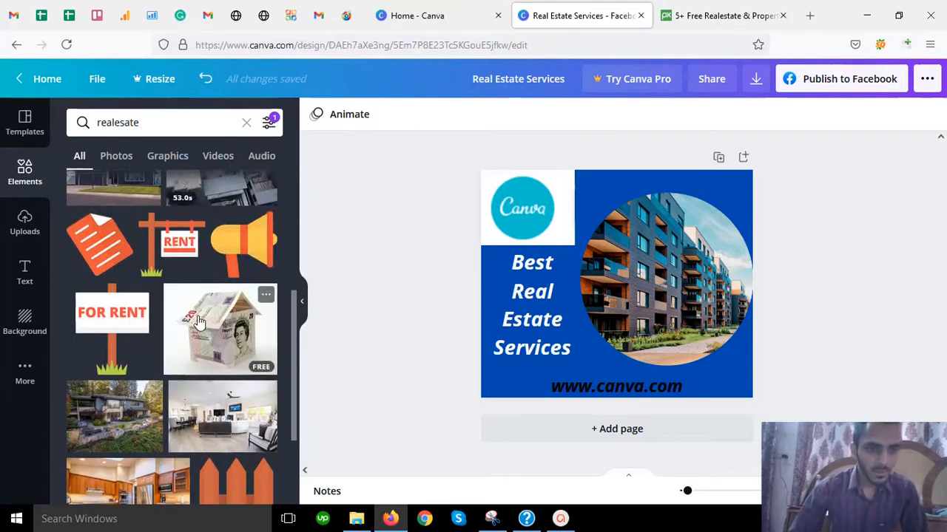
scroll(151, 318, "down", 2)
scroll(220, 329, "up", 3)
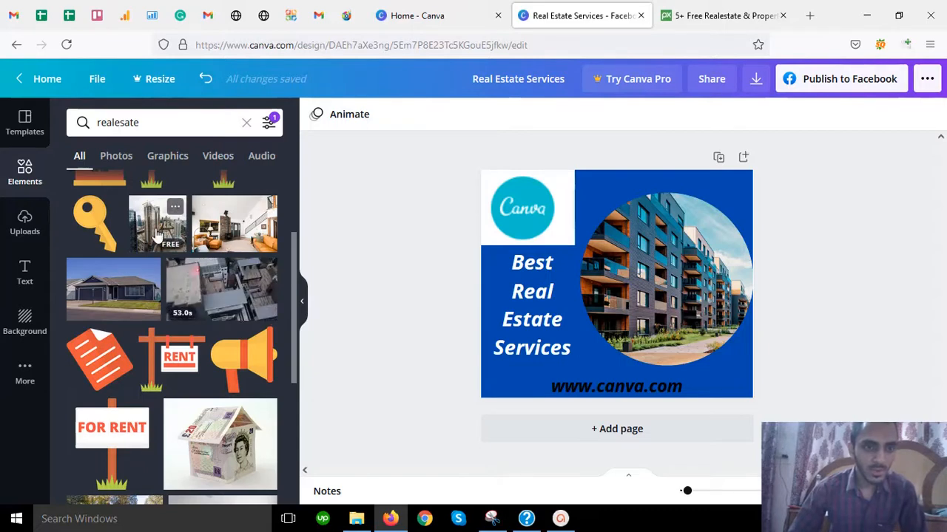
scroll(142, 311, "down", 3)
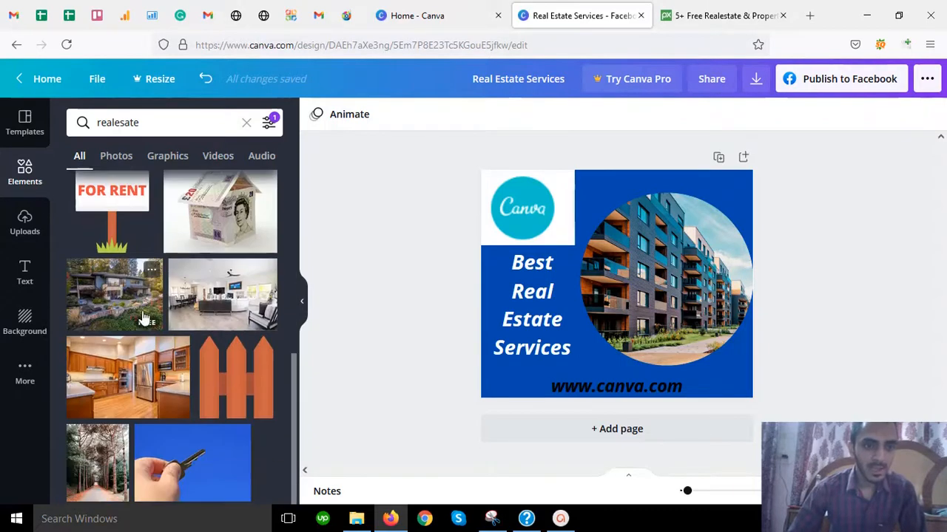
scroll(143, 314, "up", 5)
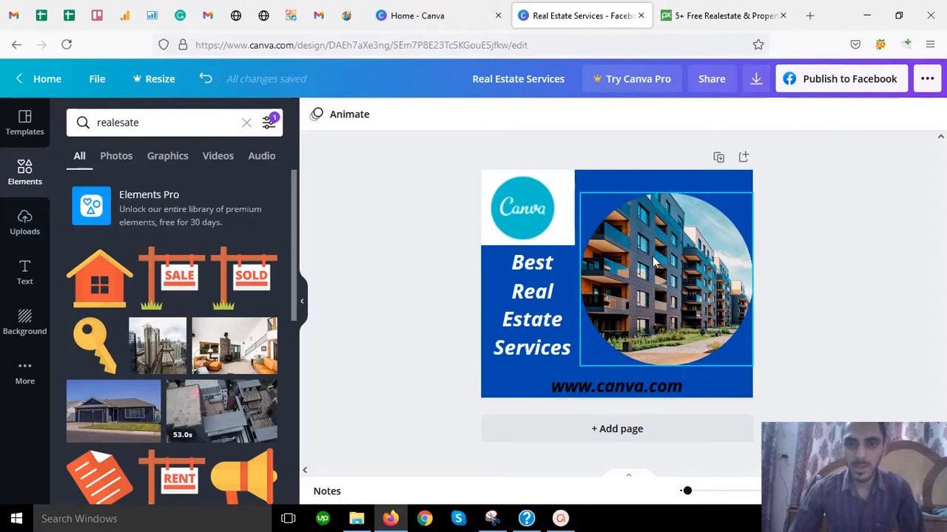
- Remove the dark blue page background and deselect the page
left_click(632, 185)
key("Delete")
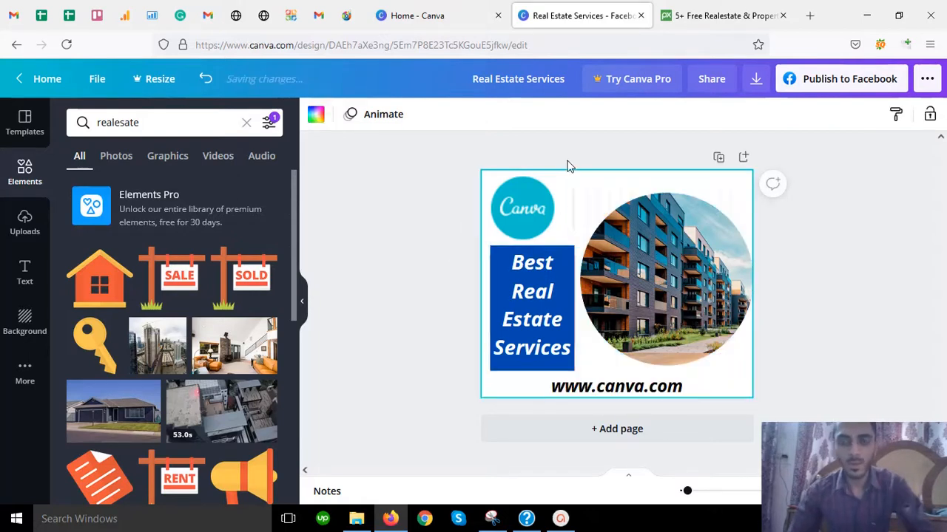
left_click(396, 148)
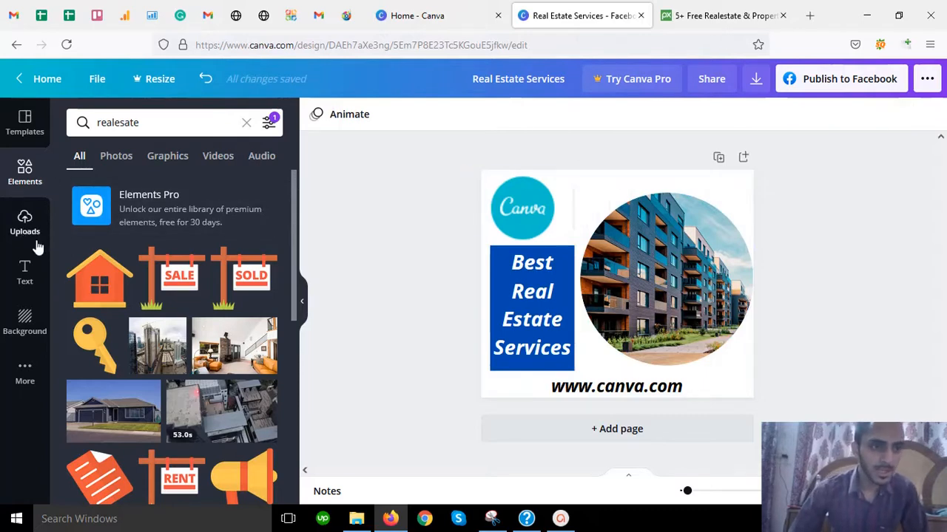
- Add a square shape, colour it black and enlarge it to cover the whole page
left_click(23, 185)
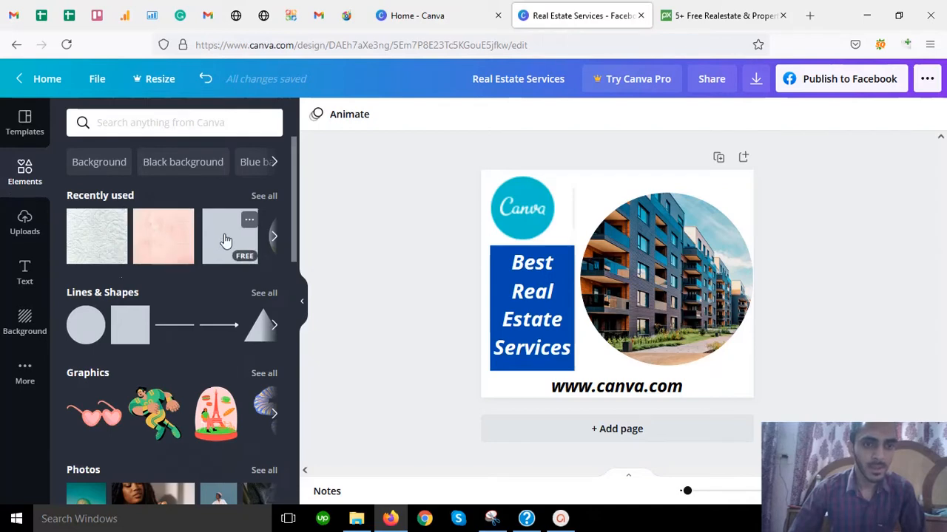
left_click(214, 237)
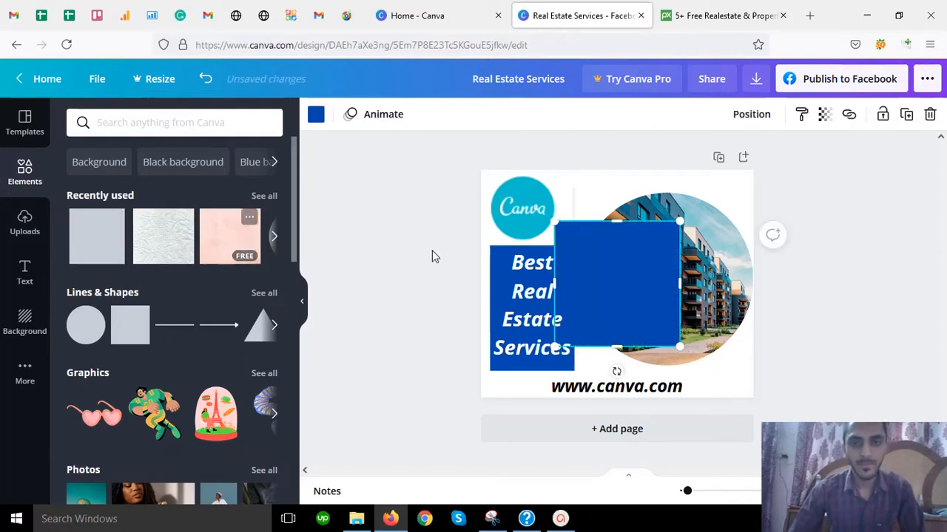
left_click(318, 114)
left_click(116, 186)
left_click_drag(594, 278, 530, 230)
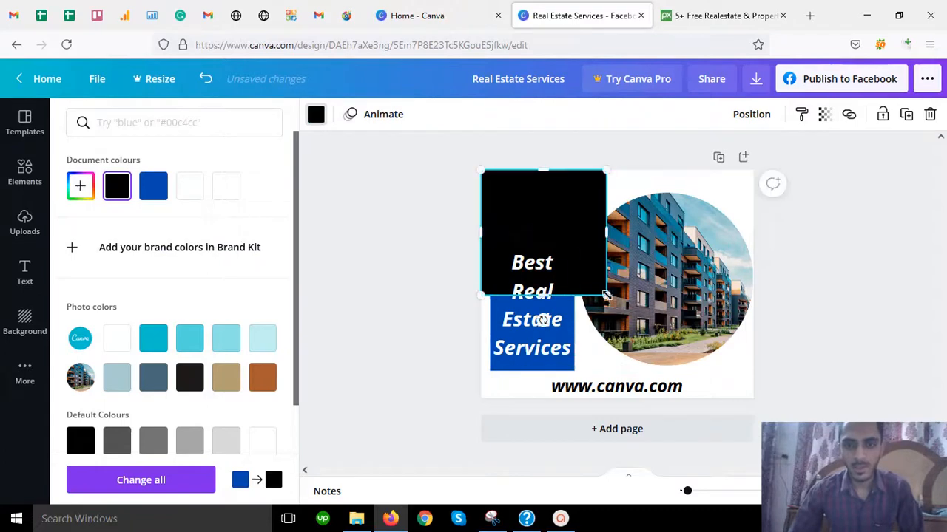
left_click_drag(606, 294, 708, 397)
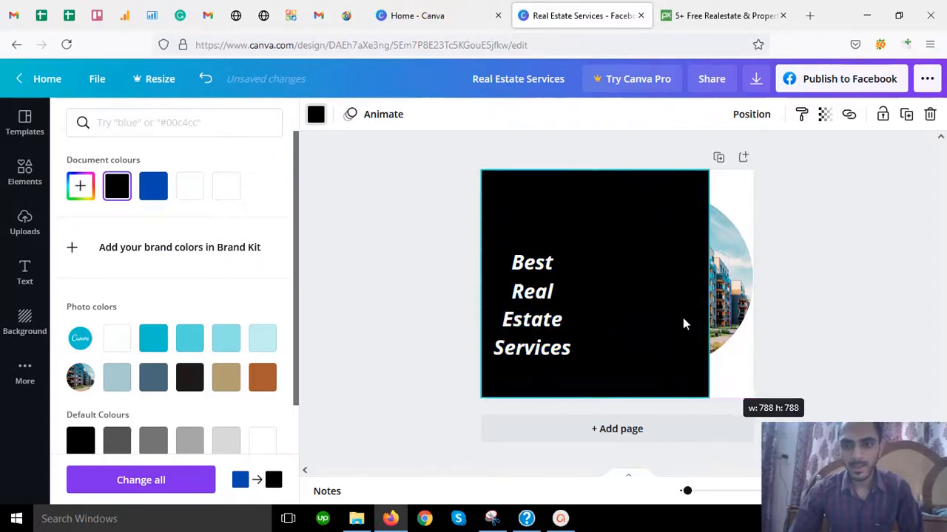
left_click_drag(708, 323, 739, 321)
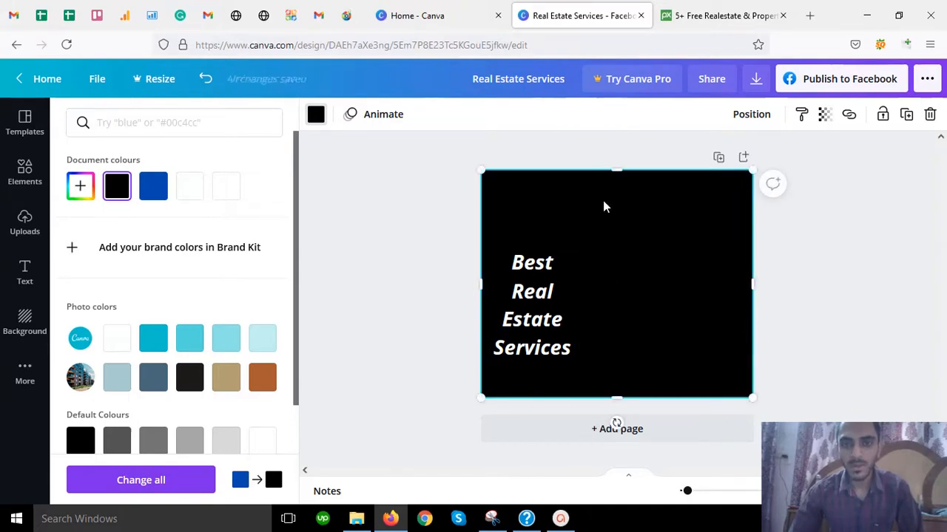
- Send the "Best Real Estate Services" heading backward, behind the black shape
left_click(550, 294)
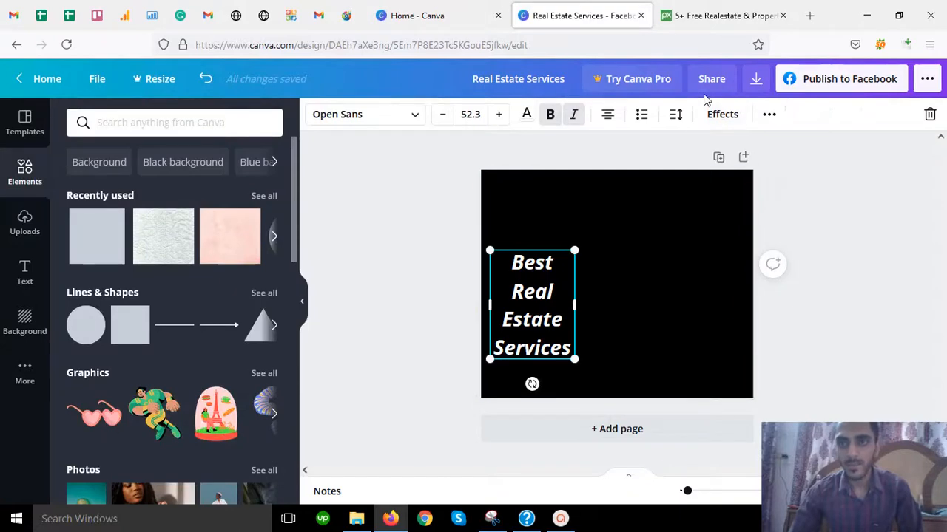
left_click(769, 115)
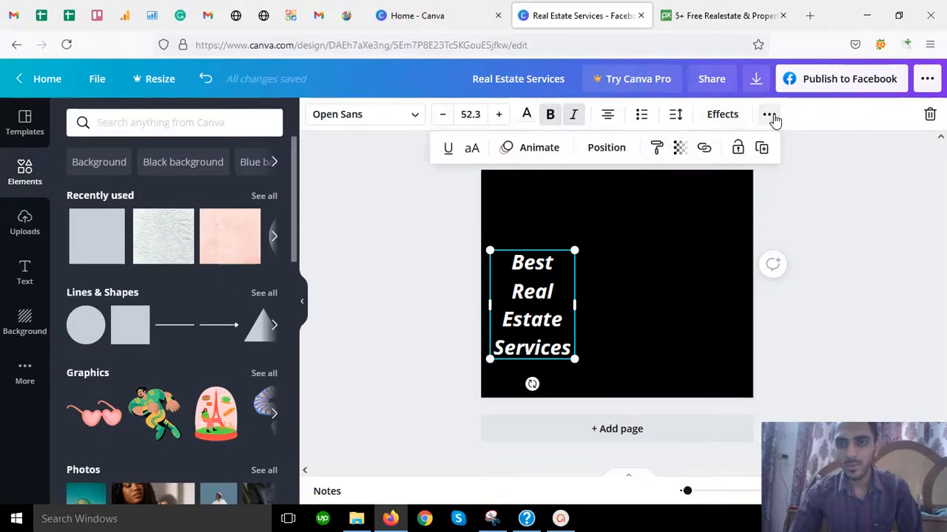
left_click(601, 150)
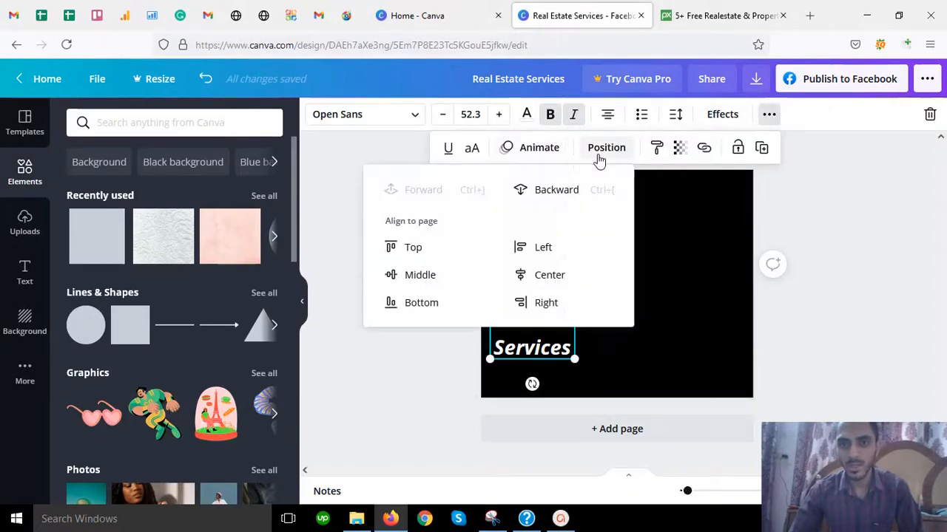
left_click(551, 191)
left_click(869, 250)
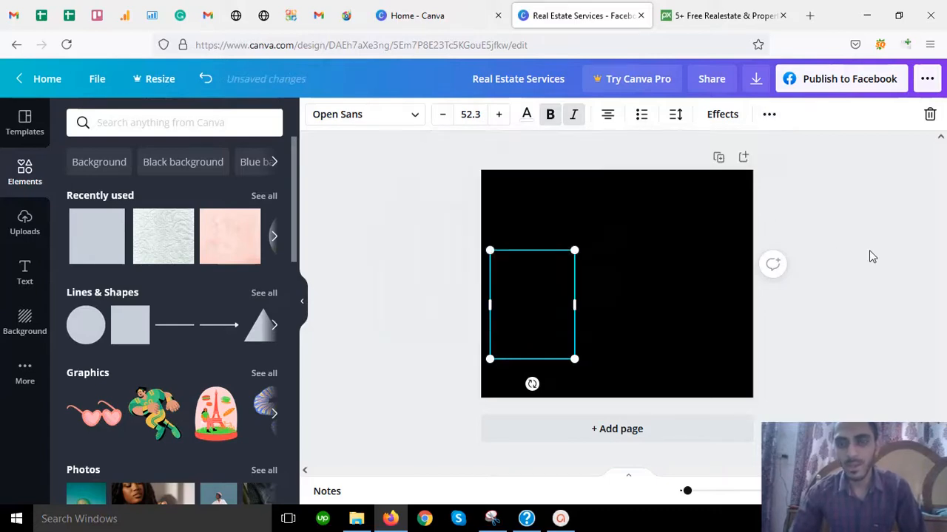
left_click(841, 200)
- Set the black shape's transparency to 57, and delete the shape
left_click(692, 196)
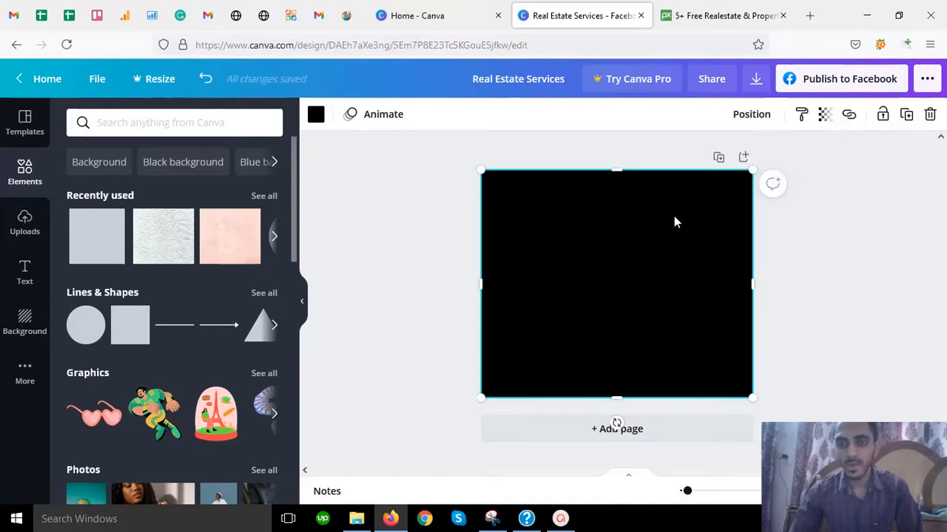
left_click(823, 119)
left_click_drag(754, 157, 744, 190)
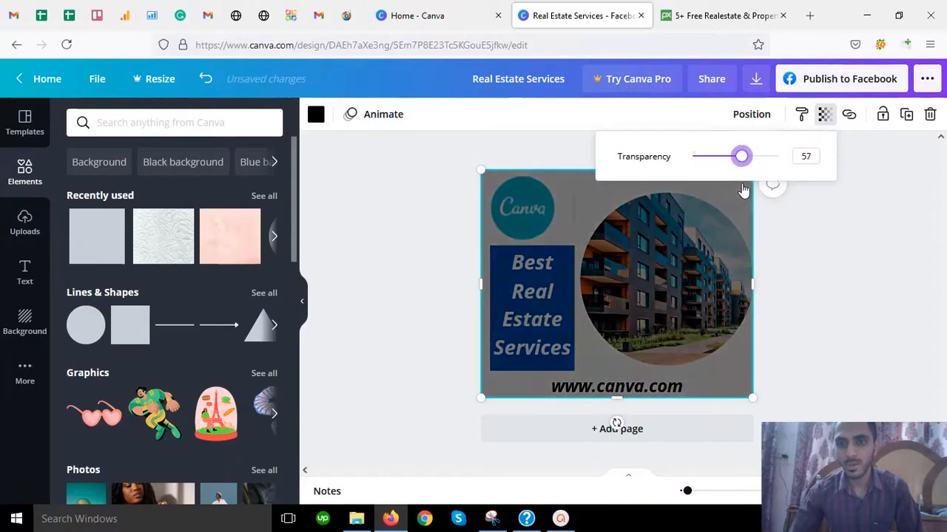
left_click(814, 202)
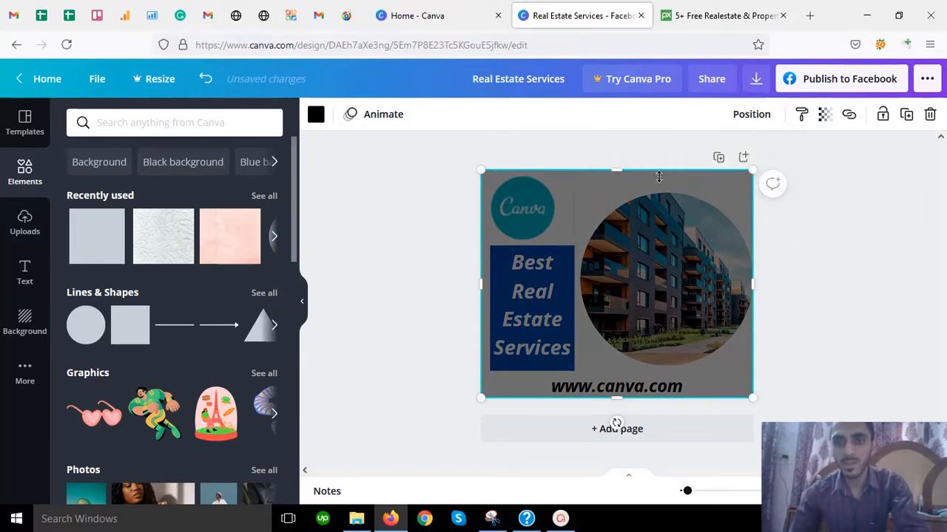
key("Delete")
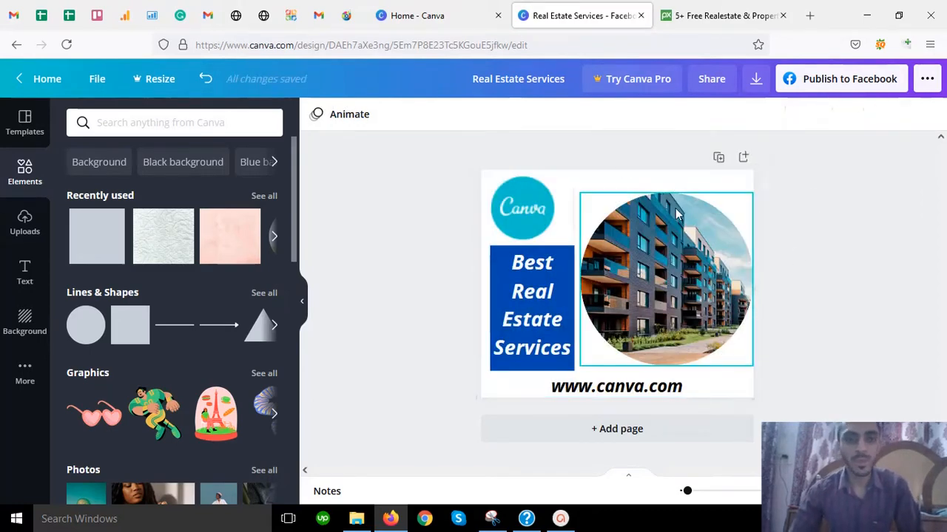
- Close the real estate design and create a blank 1920 × 1080 px Presentation, searching the design types for "presea"
left_click(641, 16)
left_click(473, 22)
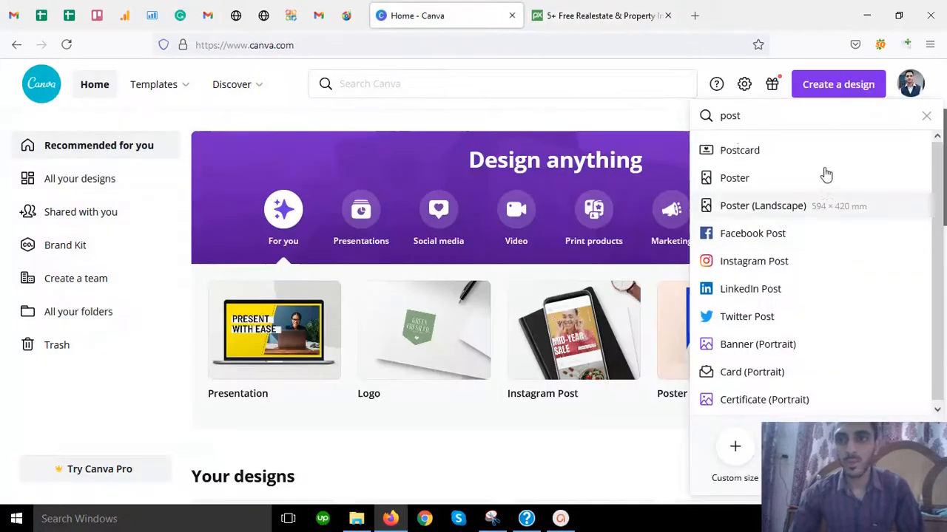
left_click_drag(766, 118, 705, 113)
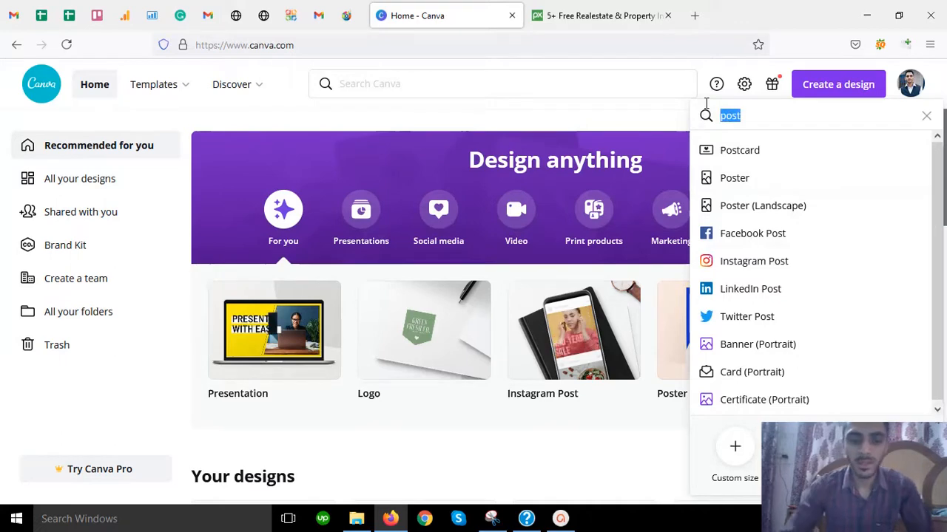
type("presea")
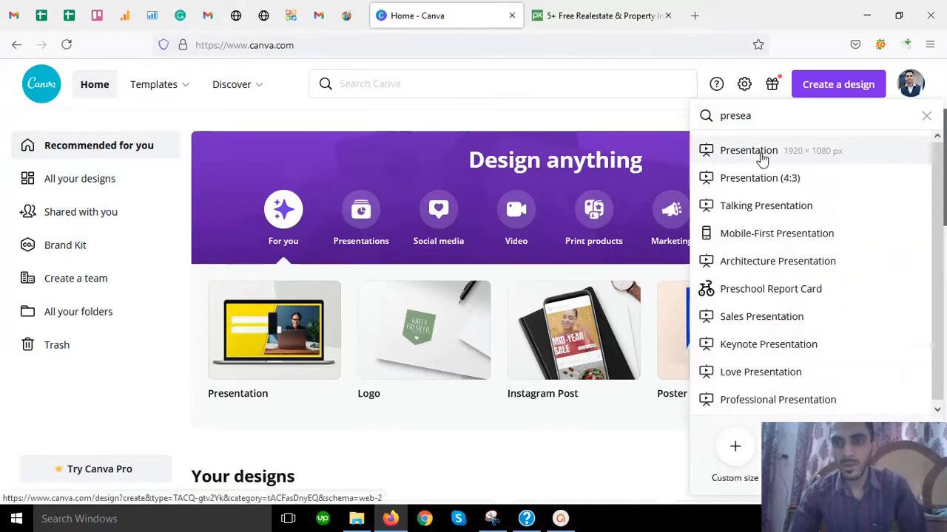
left_click(762, 155)
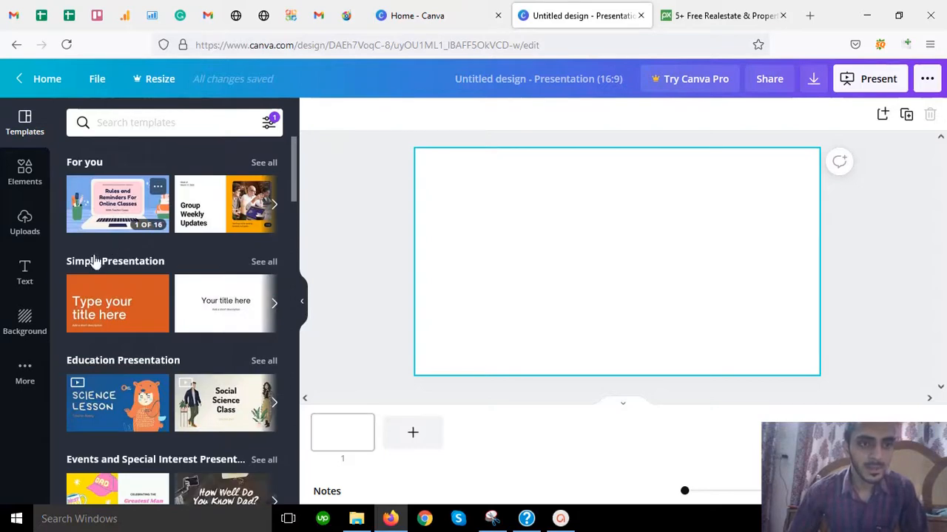
- Browse the presentation template categories
scroll(96, 266, "down", 5)
scroll(111, 271, "up", 5)
scroll(111, 271, "down", 3)
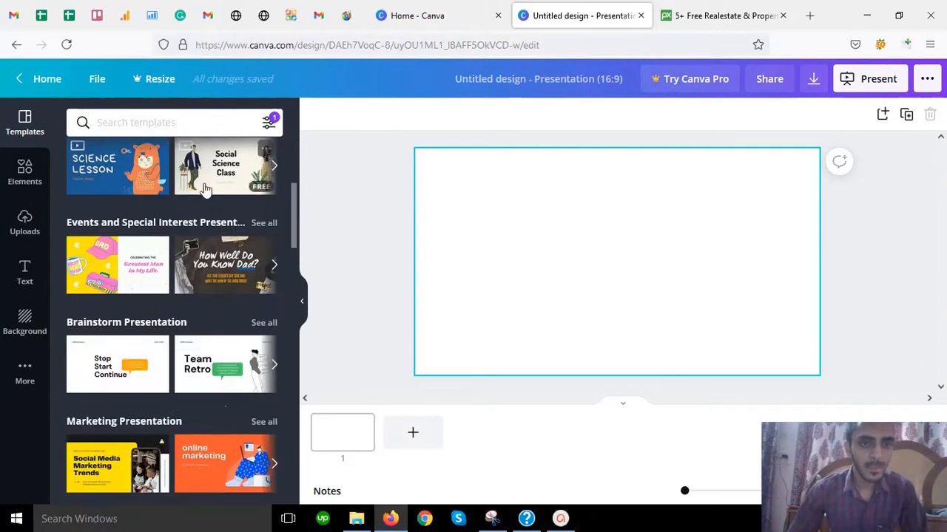